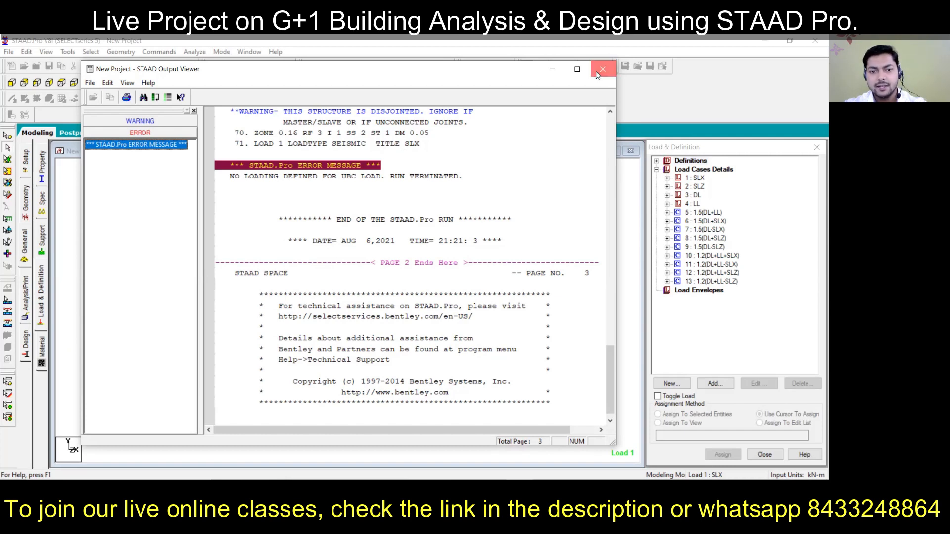
Close the analysis output and open the model's command file in the STAAD Editor at the 1893 load definition
{"action": "left_click", "coordinate": [601, 69]}
{"action": "left_click", "coordinate": [163, 67]}
{"action": "scroll", "coordinate": [243, 238], "scroll_direction": "down", "scroll_amount": 20}
{"action": "scroll", "coordinate": [244, 238], "scroll_direction": "down", "scroll_amount": 10}
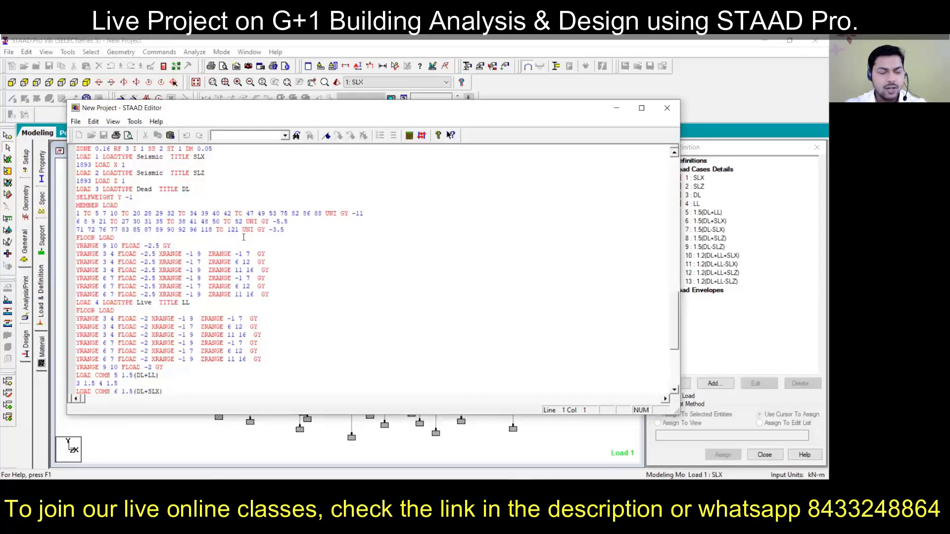
{"action": "scroll", "coordinate": [244, 237], "scroll_direction": "up", "scroll_amount": 7}
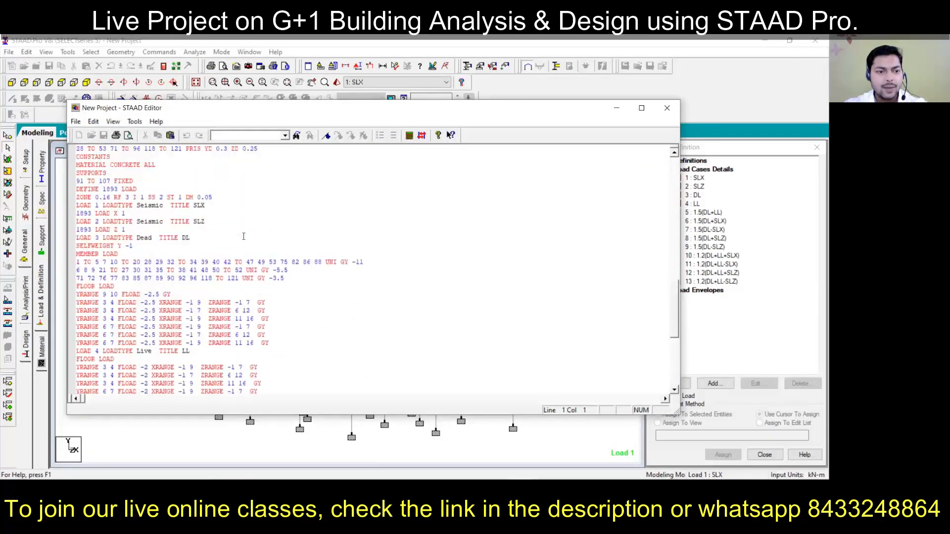
{"action": "scroll", "coordinate": [204, 230], "scroll_direction": "up", "scroll_amount": 1}
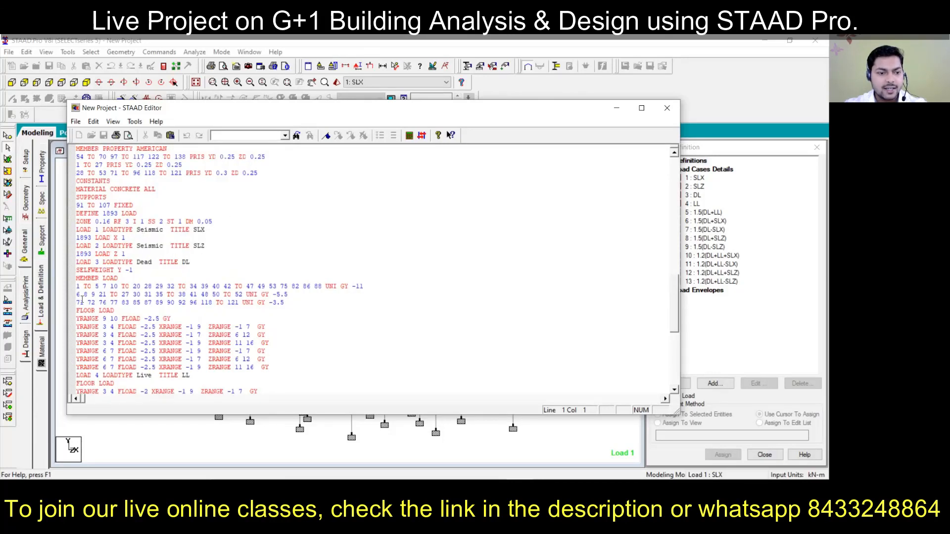
Copy the dead load's selfweight, member load and floor load lines and paste them below the ZONE line of the 1893 load definition
{"action": "left_click_drag", "start_coordinate": [77, 270], "coordinate": [276, 367]}
{"action": "key", "text": "ctrl+c"}
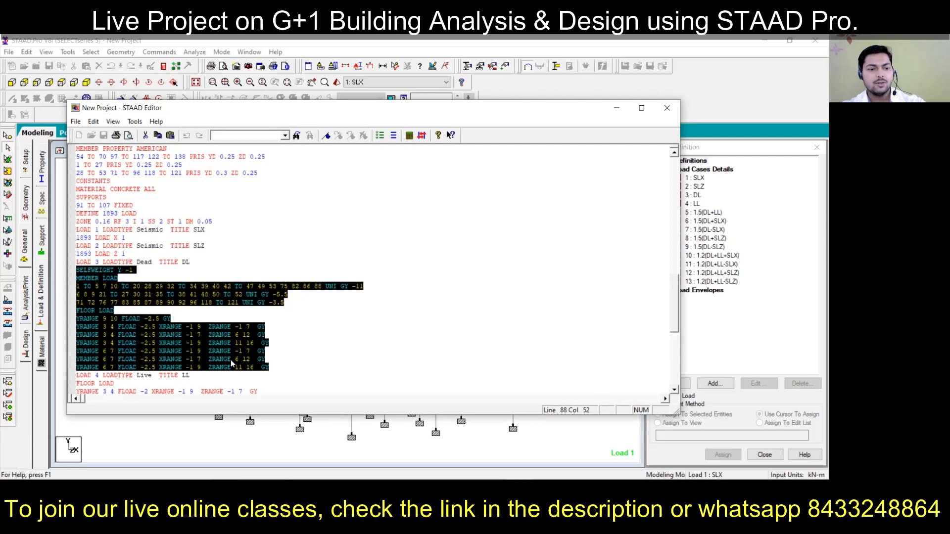
{"action": "left_click", "coordinate": [226, 222]}
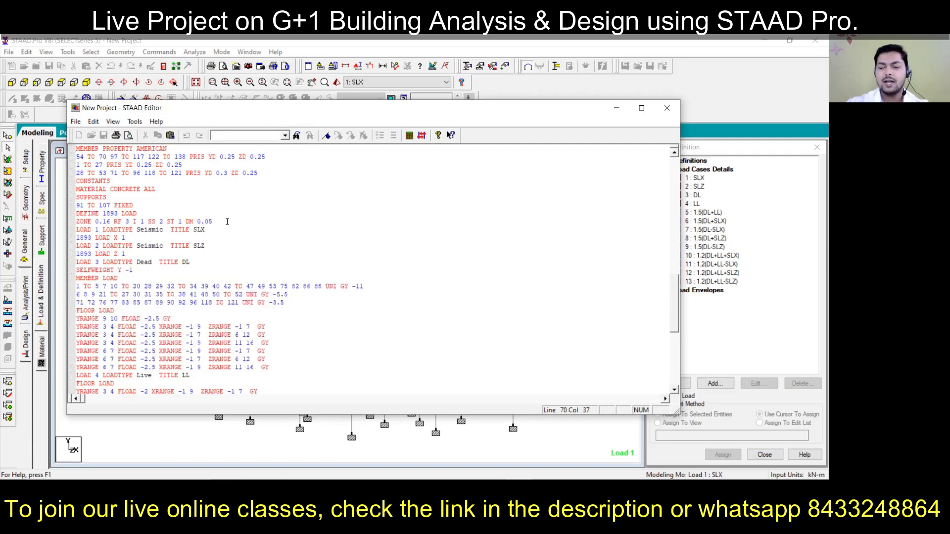
{"action": "key", "text": "Return"}
{"action": "key", "text": "ctrl+v"}
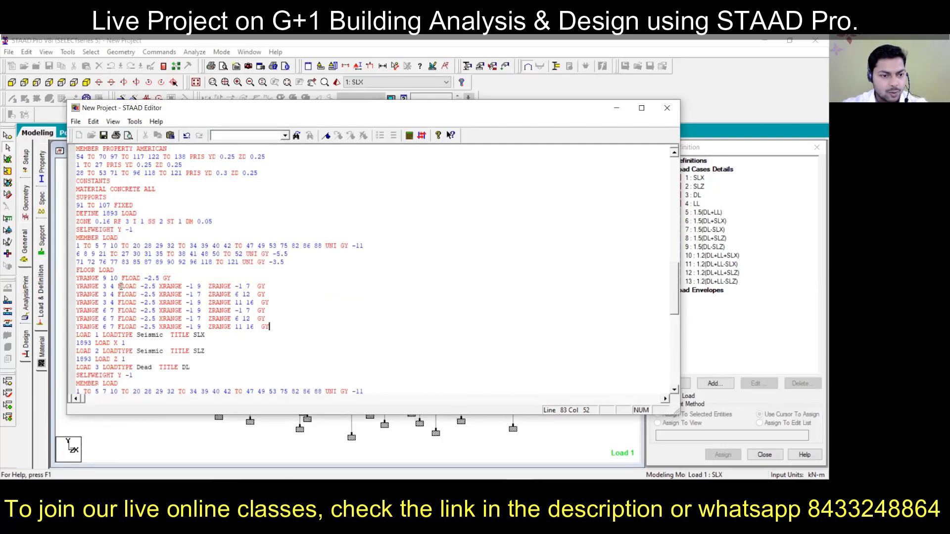
Change the pasted selfweight line to SELFWEIGHT 1 and the ending of the first pasted member load line to UNI 11
{"action": "left_click", "coordinate": [131, 229]}
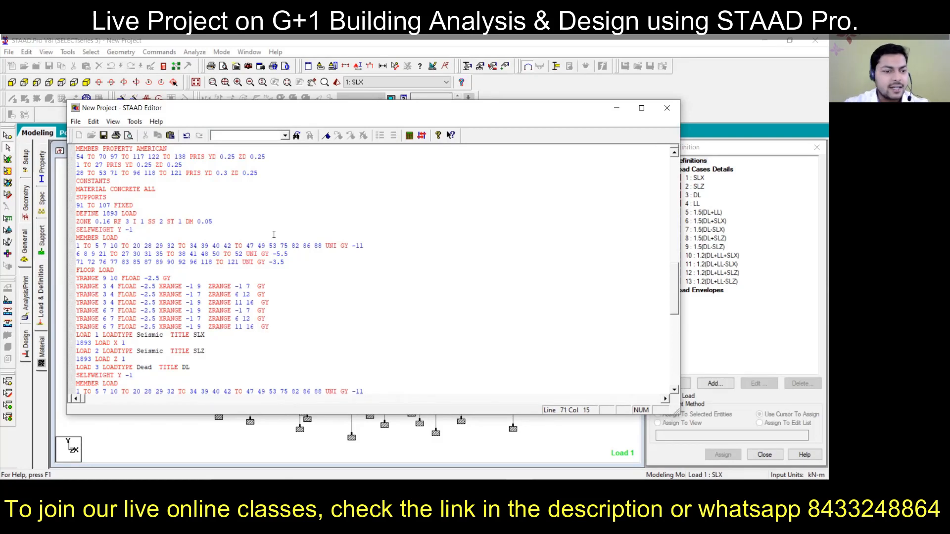
{"action": "key", "text": "BackSpace"}
{"action": "key", "text": "BackSpace"}
{"action": "key", "text": "BackSpace"}
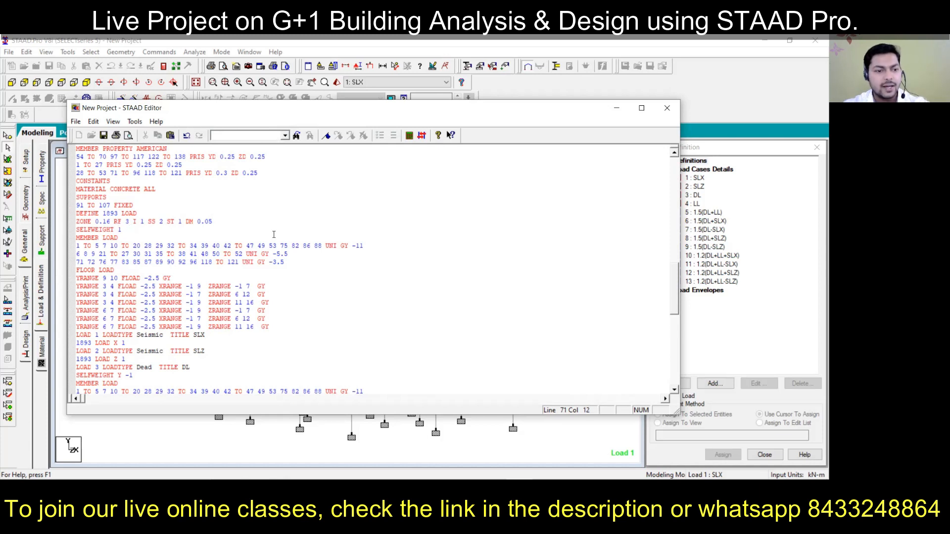
{"action": "left_click", "coordinate": [355, 246]}
{"action": "key", "text": "BackSpace"}
{"action": "key", "text": "BackSpace"}
{"action": "key", "text": "BackSpace"}
{"action": "key", "text": "BackSpace"}
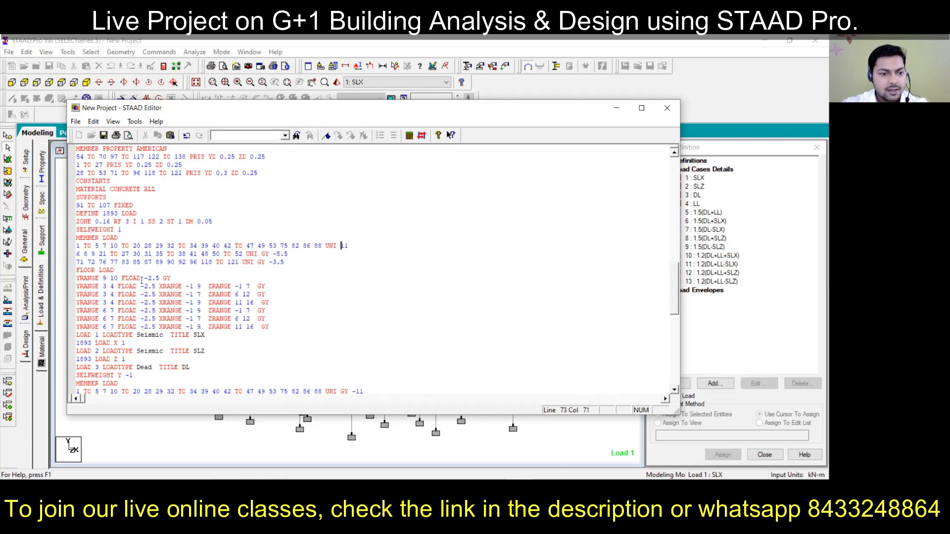
Remove the GY direction from all seven pasted floor load lines in the 1893 load definition
{"action": "left_click", "coordinate": [173, 278]}
{"action": "key", "text": "BackSpace"}
{"action": "key", "text": "BackSpace"}
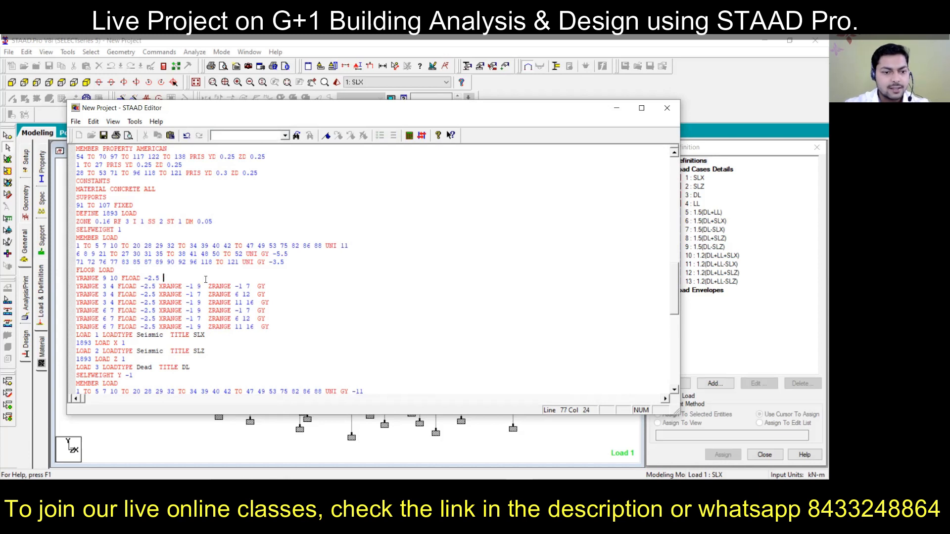
{"action": "left_click", "coordinate": [276, 286]}
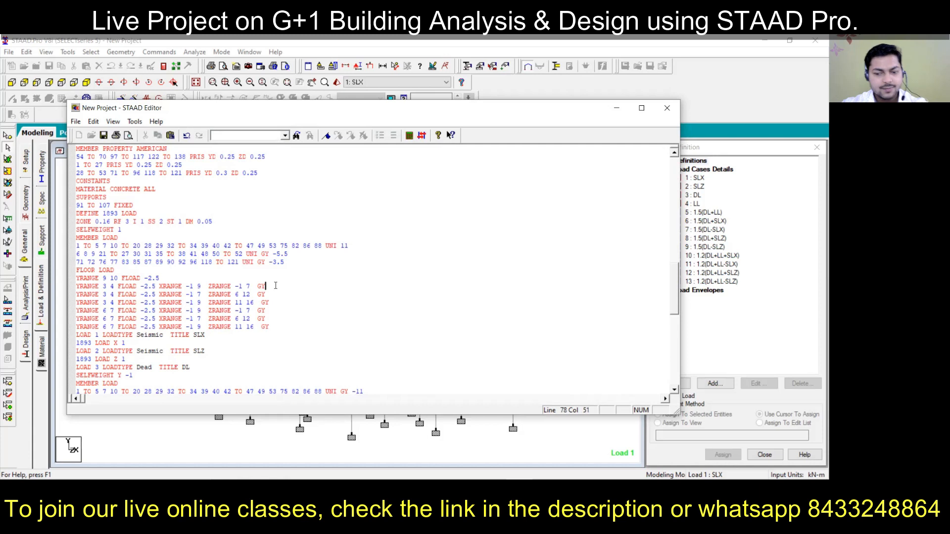
{"action": "key", "text": "BackSpace"}
{"action": "key", "text": "BackSpace"}
{"action": "left_click", "coordinate": [273, 295]}
{"action": "key", "text": "BackSpace"}
{"action": "key", "text": "BackSpace"}
{"action": "left_click", "coordinate": [277, 303]}
{"action": "key", "text": "BackSpace"}
{"action": "key", "text": "BackSpace"}
{"action": "left_click", "coordinate": [275, 311]}
{"action": "key", "text": "BackSpace"}
{"action": "key", "text": "BackSpace"}
{"action": "left_click", "coordinate": [272, 318]}
{"action": "key", "text": "BackSpace"}
{"action": "key", "text": "BackSpace"}
{"action": "left_click", "coordinate": [273, 326]}
{"action": "key", "text": "BackSpace"}
{"action": "key", "text": "BackSpace"}
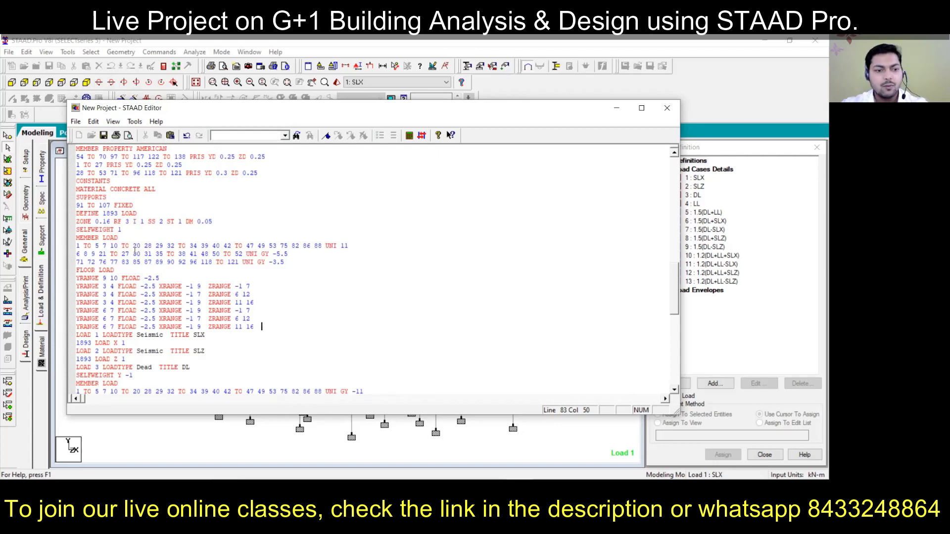
Remove the minus sign from the load value in all seven pasted floor load lines, making each FLOAD 2.5
{"action": "left_click", "coordinate": [149, 277]}
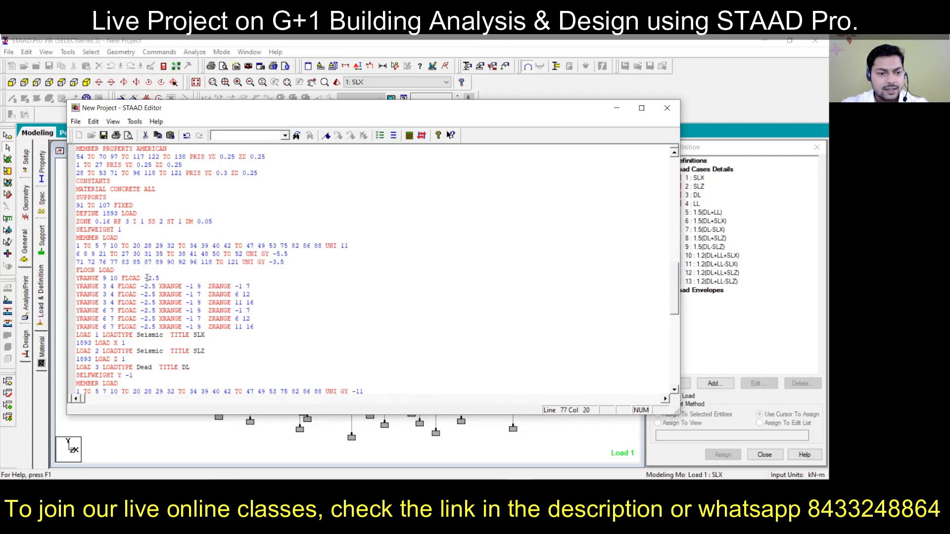
{"action": "key", "text": "BackSpace"}
{"action": "left_click", "coordinate": [144, 286]}
{"action": "key", "text": "BackSpace"}
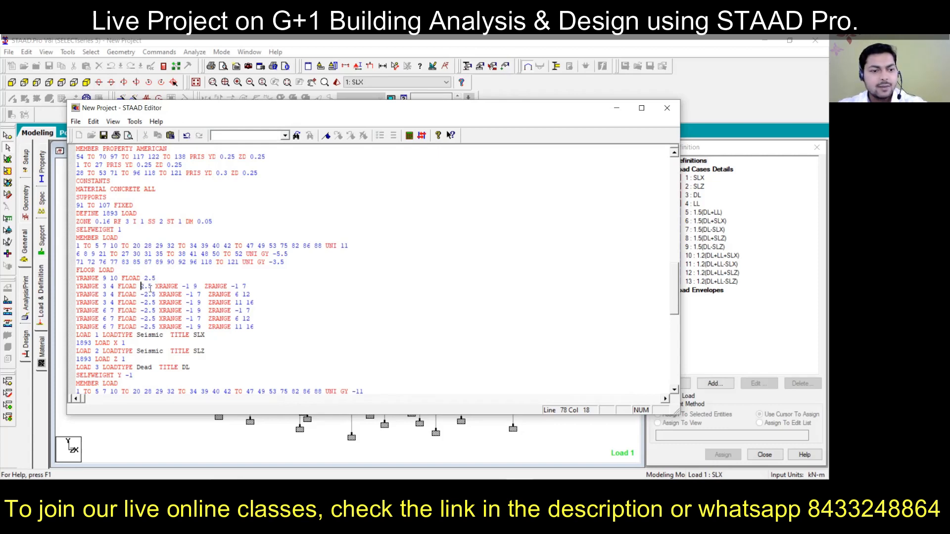
{"action": "left_click", "coordinate": [144, 294]}
{"action": "key", "text": "BackSpace"}
{"action": "left_click", "coordinate": [143, 302]}
{"action": "key", "text": "BackSpace"}
{"action": "left_click", "coordinate": [144, 311]}
{"action": "key", "text": "BackSpace"}
{"action": "left_click", "coordinate": [144, 319]}
{"action": "key", "text": "BackSpace"}
{"action": "left_click", "coordinate": [144, 326]}
{"action": "key", "text": "BackSpace"}
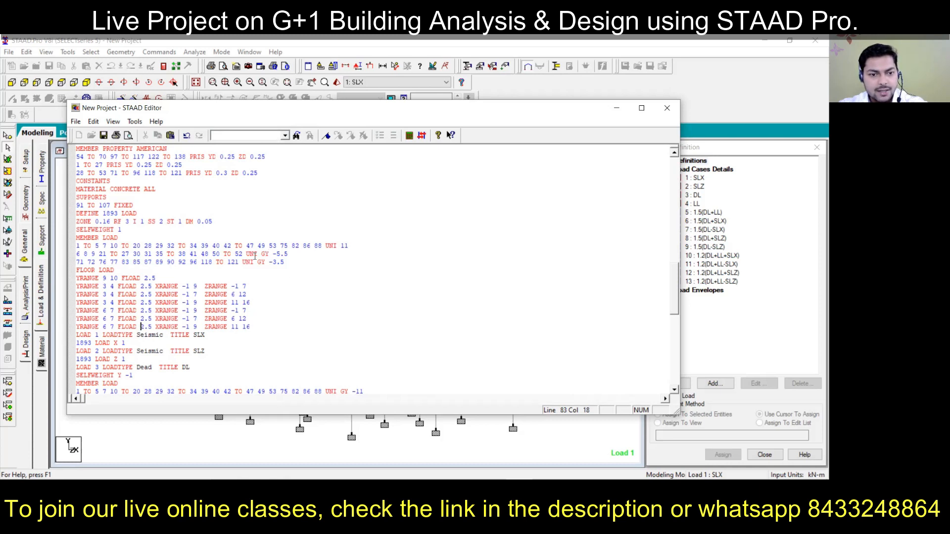
Change the endings of the second and third pasted member load lines to UNI 5.5 and UNI 3.5
{"action": "left_click", "coordinate": [275, 255]}
{"action": "key", "text": "BackSpace"}
{"action": "key", "text": "BackSpace"}
{"action": "key", "text": "BackSpace"}
{"action": "key", "text": "BackSpace"}
{"action": "left_click", "coordinate": [272, 262]}
{"action": "key", "text": "BackSpace"}
{"action": "key", "text": "BackSpace"}
{"action": "key", "text": "BackSpace"}
{"action": "key", "text": "BackSpace"}
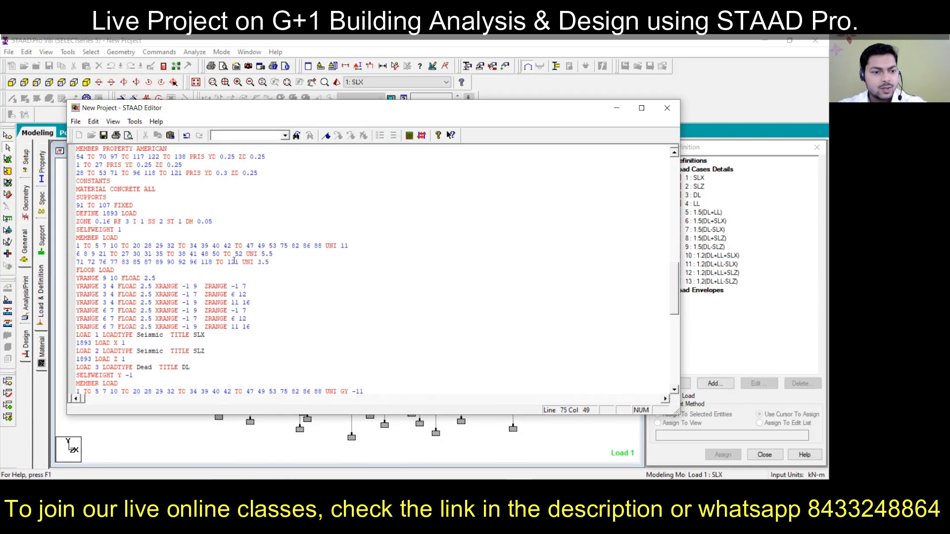
Change the MEMBER LOAD heading in the 1893 load definition to MEMBER WEIGHT
{"action": "left_click", "coordinate": [113, 230]}
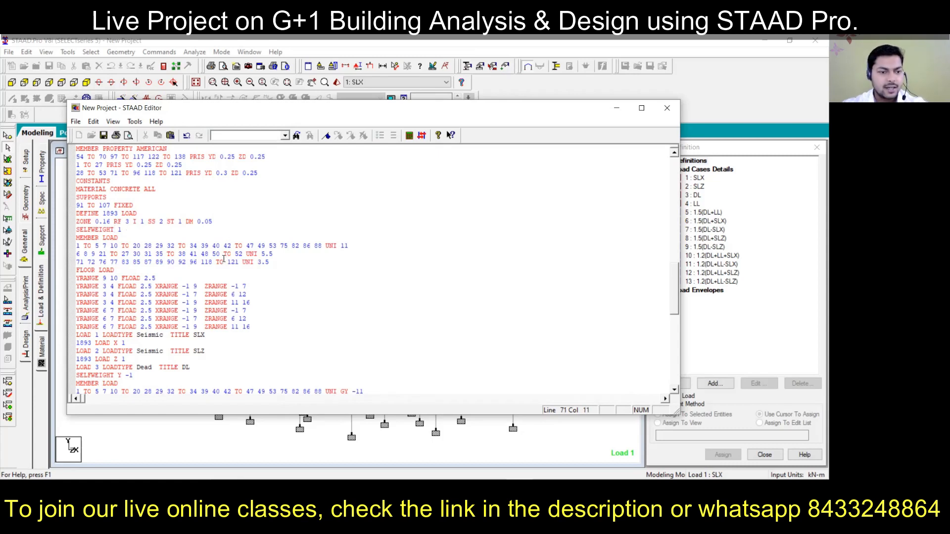
{"action": "left_click", "coordinate": [131, 238]}
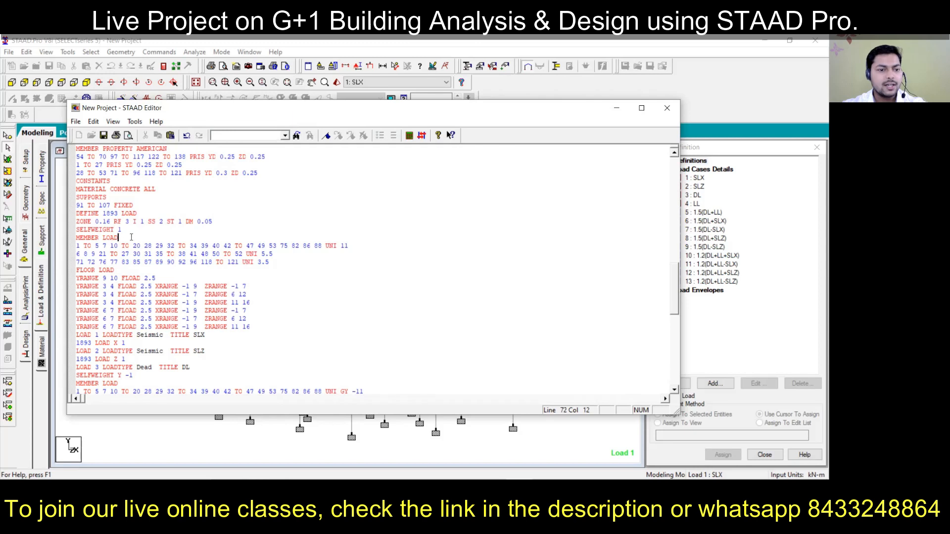
{"action": "key", "text": "BackSpace"}
{"action": "key", "text": "BackSpace"}
{"action": "key", "text": "BackSpace"}
{"action": "key", "text": "BackSpace"}
{"action": "key", "text": "Caps_Lock"}
{"action": "type", "text": "WEIGHT"}
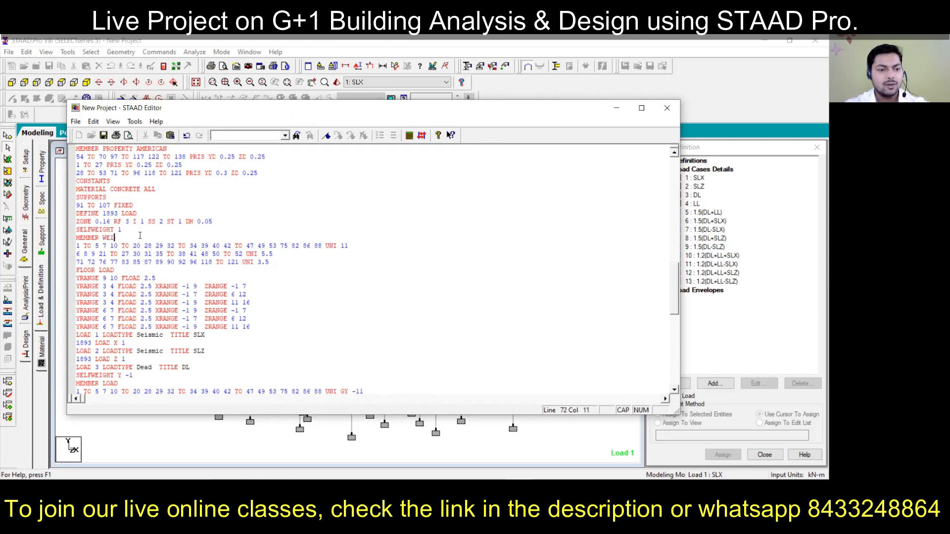
Change the FLOOR LOAD heading in the 1893 load definition to FLOOR WEIGHT
{"action": "left_click", "coordinate": [117, 270]}
{"action": "key", "text": "BackSpace"}
{"action": "key", "text": "BackSpace"}
{"action": "key", "text": "BackSpace"}
{"action": "key", "text": "BackSpace"}
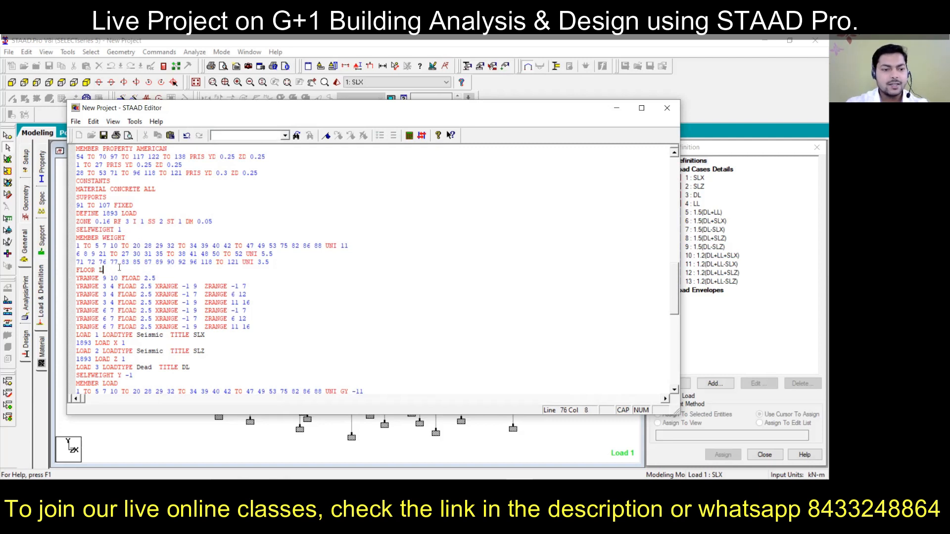
{"action": "type", "text": "WEG"}
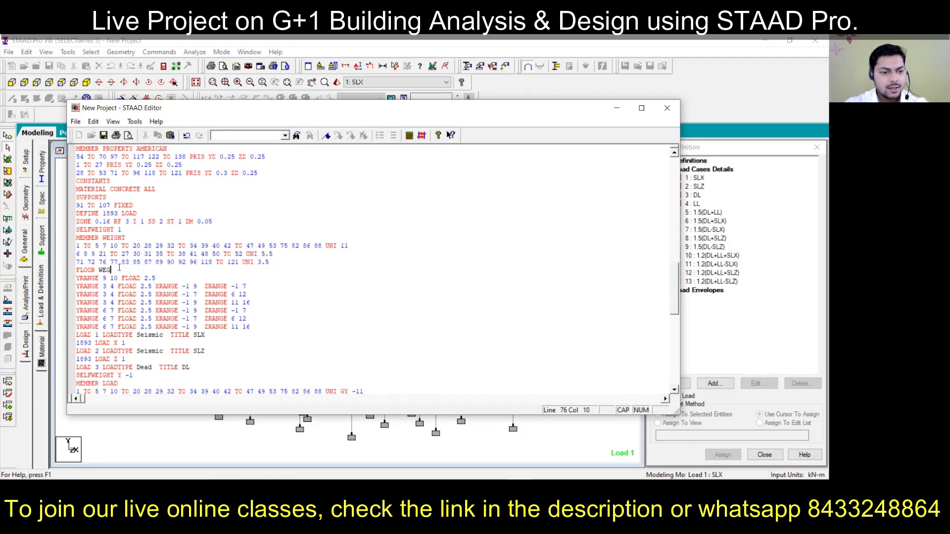
{"action": "key", "text": "BackSpace"}
{"action": "type", "text": "IGHT"}
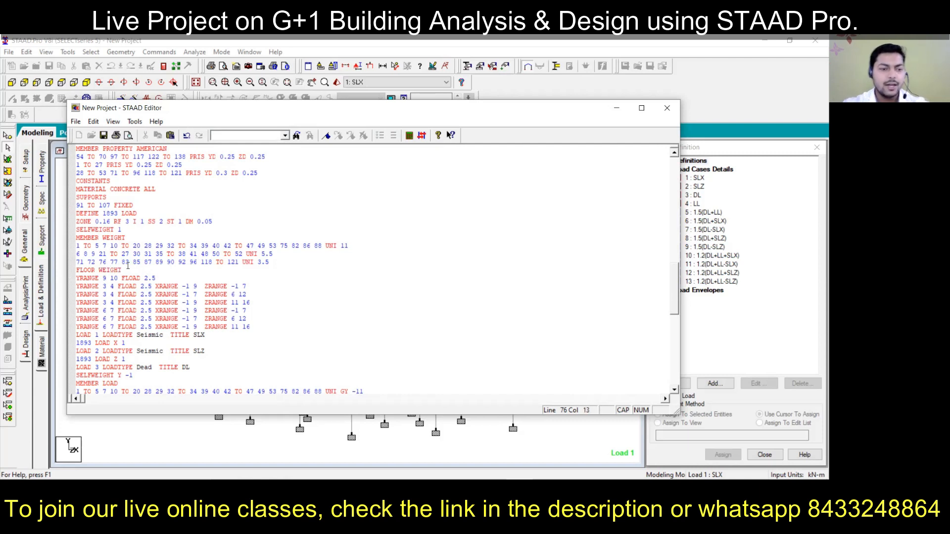
Compare the definition with the dead and live load cases and set FLOAD to 3 in the YRANGE 9 10 floor weight line
{"action": "left_click", "coordinate": [270, 326]}
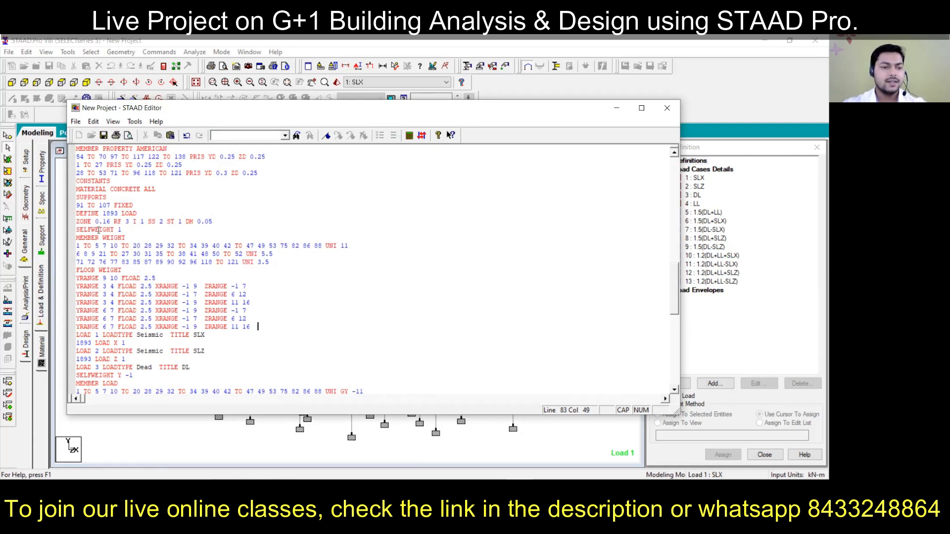
{"action": "scroll", "coordinate": [315, 295], "scroll_direction": "down", "scroll_amount": 3}
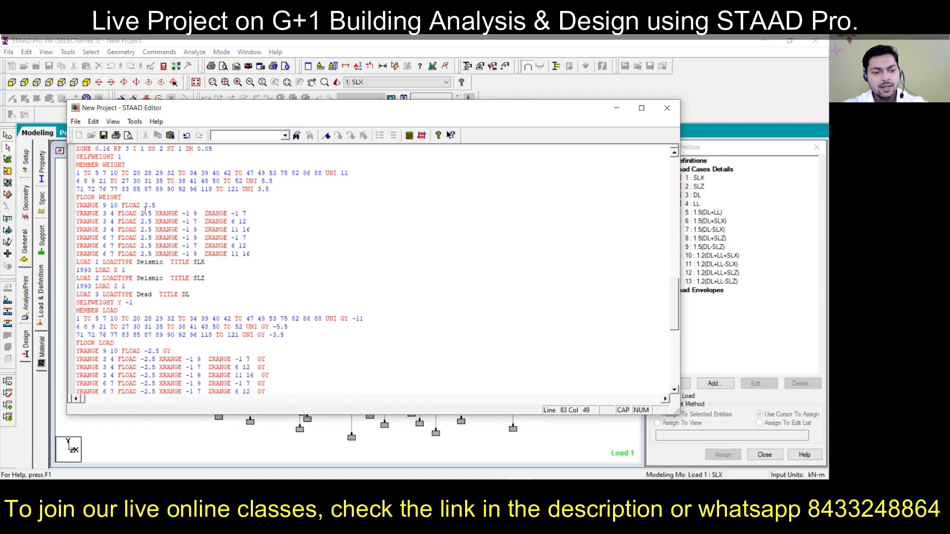
{"action": "scroll", "coordinate": [154, 213], "scroll_direction": "up", "scroll_amount": 1}
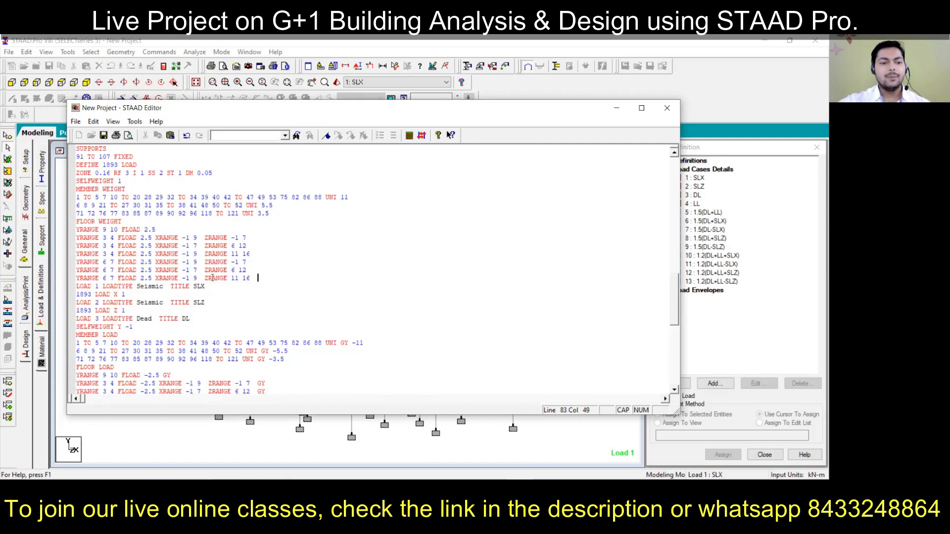
{"action": "scroll", "coordinate": [212, 278], "scroll_direction": "down", "scroll_amount": 6}
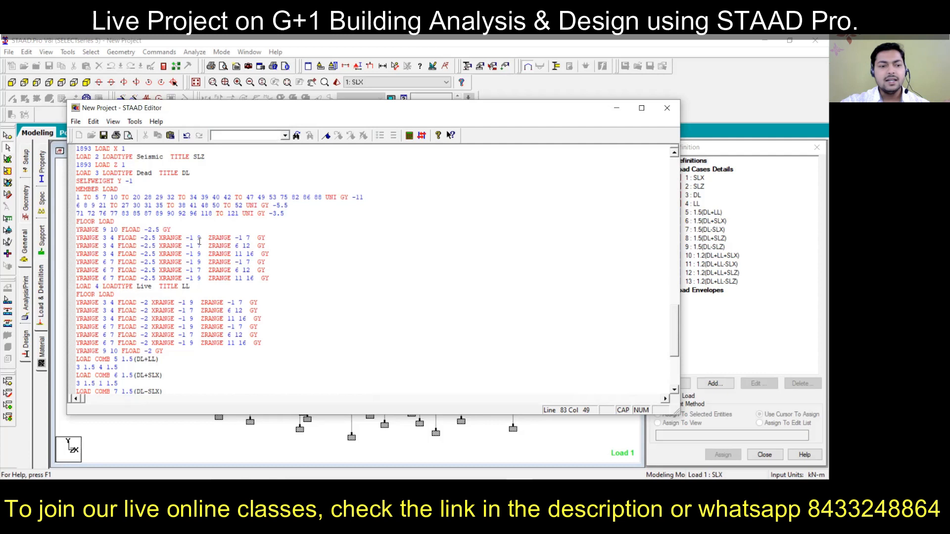
{"action": "scroll", "coordinate": [143, 290], "scroll_direction": "up", "scroll_amount": 6}
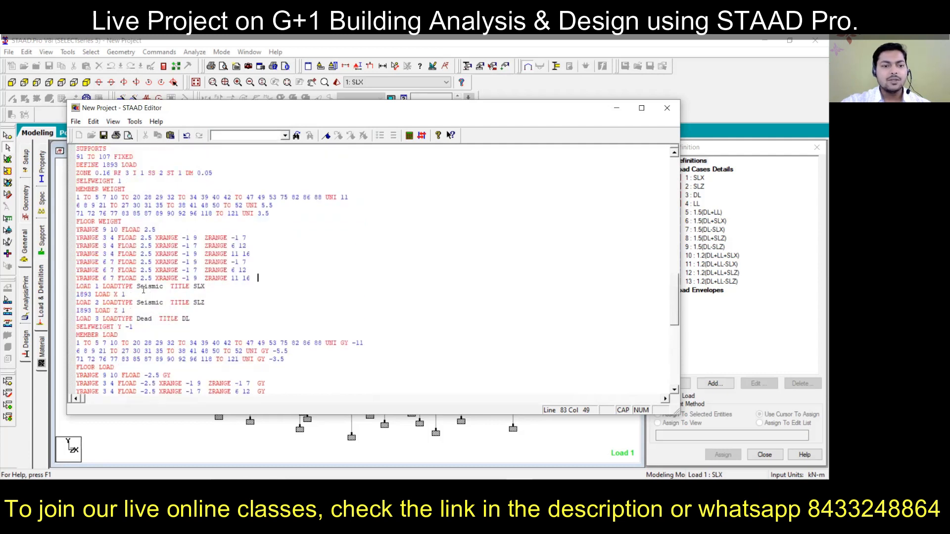
{"action": "left_click", "coordinate": [159, 227]}
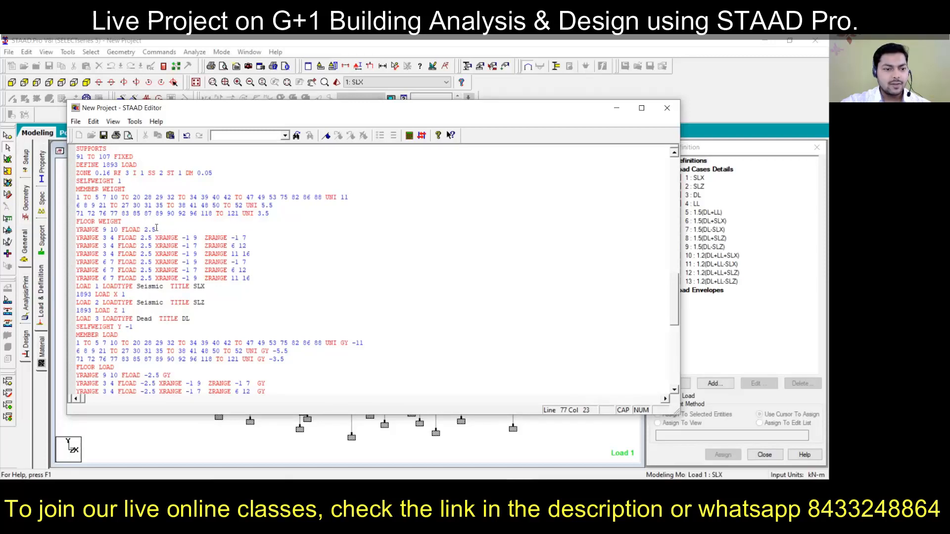
{"action": "key", "text": "BackSpace"}
{"action": "key", "text": "BackSpace"}
{"action": "key", "text": "BackSpace"}
{"action": "key", "text": "BackSpace"}
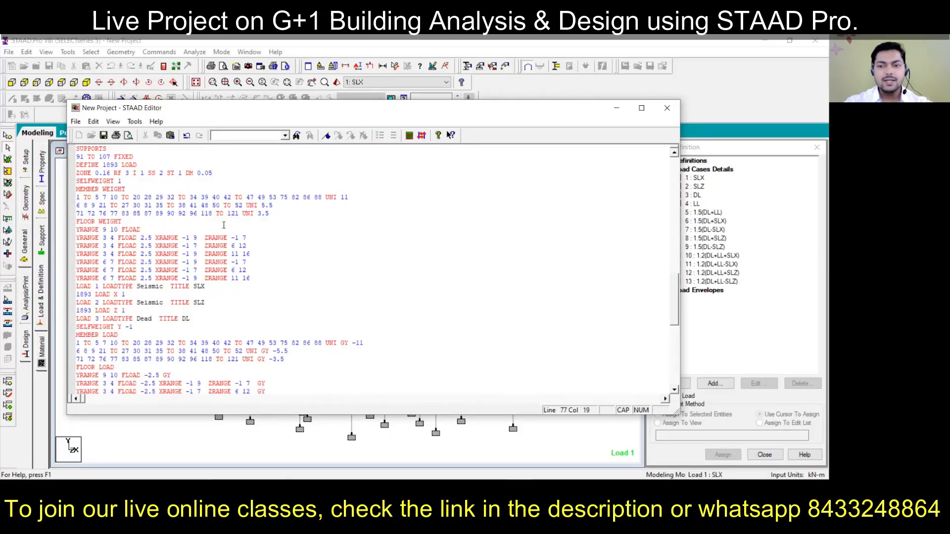
{"action": "type", "text": "3"}
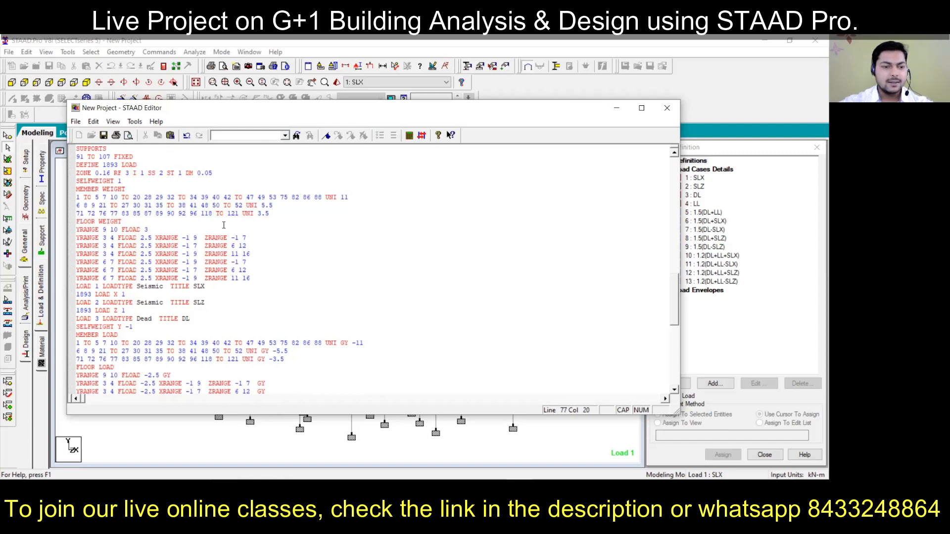
Set FLOAD to 3 in the three YRANGE 3 4 lines under the FLOOR WEIGHT heading
{"action": "left_click", "coordinate": [153, 238]}
{"action": "key", "text": "BackSpace"}
{"action": "key", "text": "BackSpace"}
{"action": "key", "text": "BackSpace"}
{"action": "type", "text": "3"}
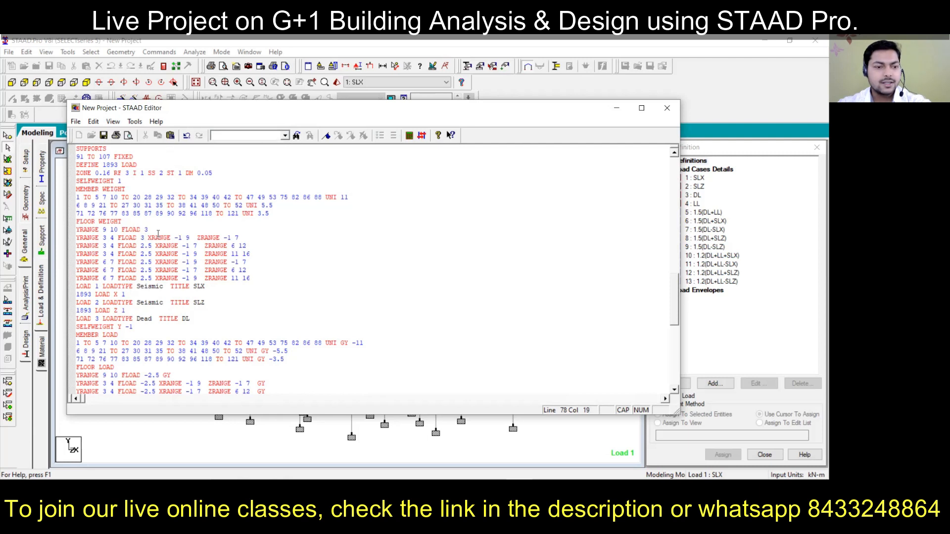
{"action": "left_click", "coordinate": [151, 245]}
{"action": "key", "text": "BackSpace"}
{"action": "key", "text": "BackSpace"}
{"action": "key", "text": "BackSpace"}
{"action": "type", "text": "3"}
{"action": "left_click", "coordinate": [153, 254]}
{"action": "key", "text": "BackSpace"}
{"action": "key", "text": "BackSpace"}
{"action": "key", "text": "BackSpace"}
{"action": "type", "text": "3"}
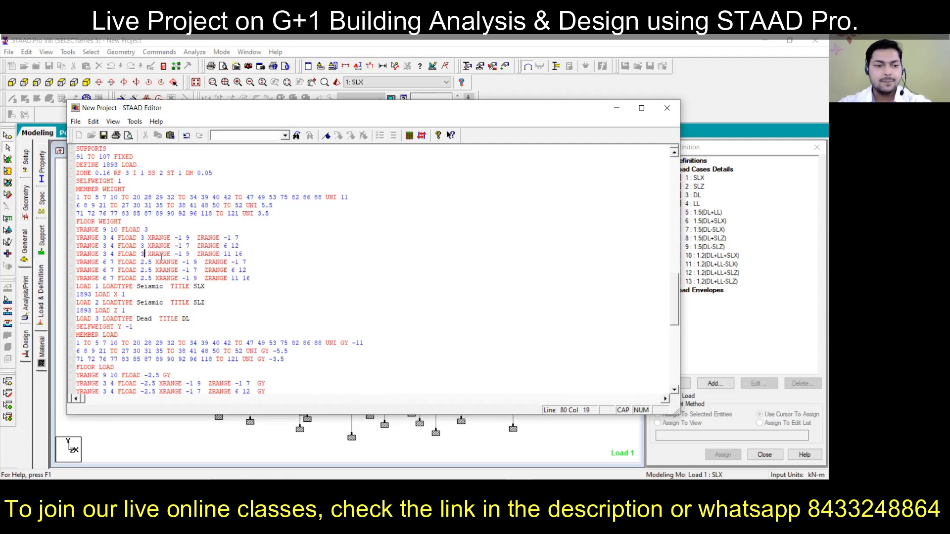
Set FLOAD to 3 in the three YRANGE 6 7 lines under the FLOOR WEIGHT heading of the 1893 load definition
{"action": "left_click", "coordinate": [156, 262]}
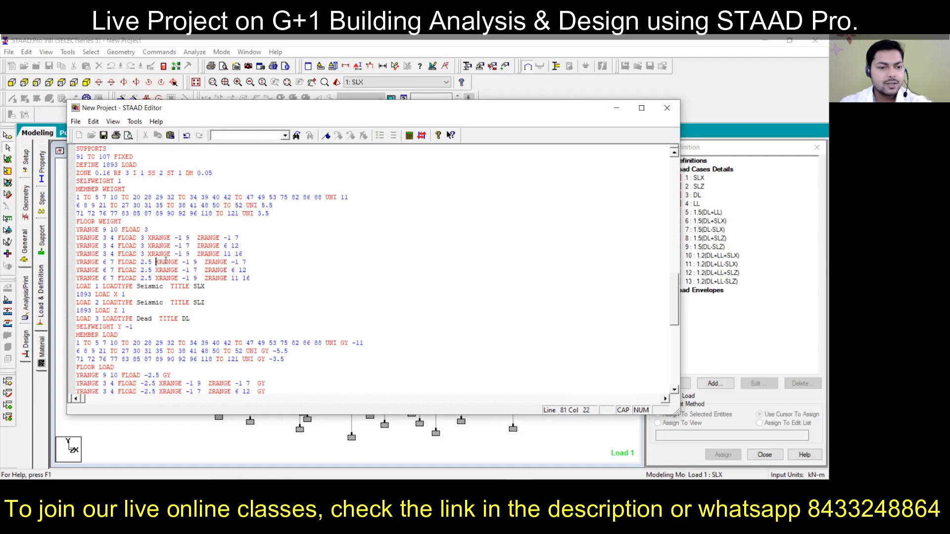
{"action": "key", "text": "BackSpace"}
{"action": "key", "text": "BackSpace"}
{"action": "key", "text": "BackSpace"}
{"action": "key", "text": "BackSpace"}
{"action": "type", "text": "3"}
{"action": "left_click", "coordinate": [153, 270]}
{"action": "key", "text": "BackSpace"}
{"action": "key", "text": "BackSpace"}
{"action": "key", "text": "BackSpace"}
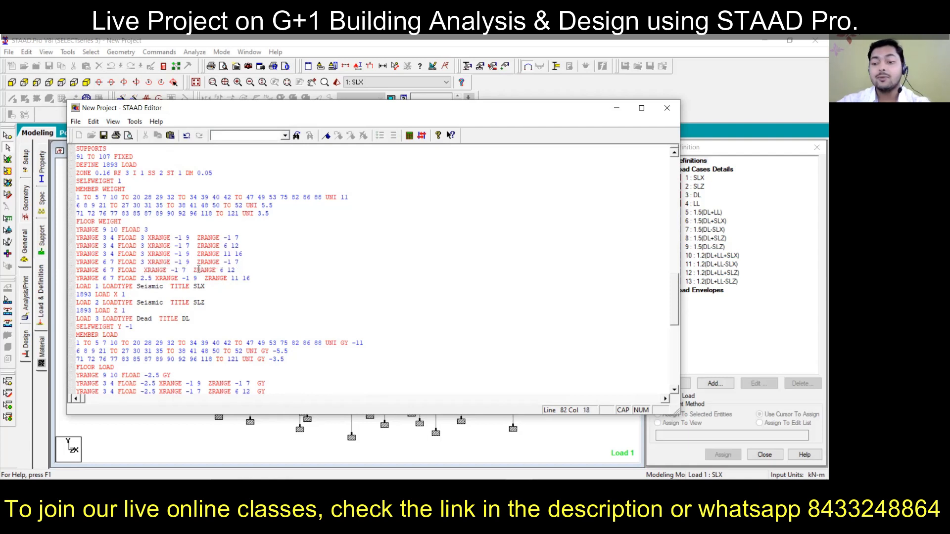
{"action": "type", "text": "3"}
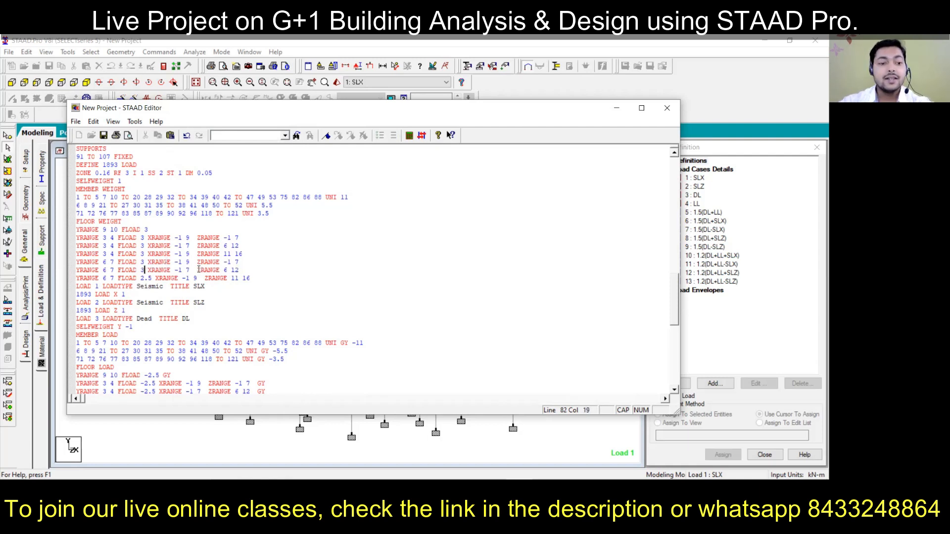
{"action": "left_click", "coordinate": [152, 278]}
{"action": "key", "text": "BackSpace"}
{"action": "key", "text": "BackSpace"}
{"action": "key", "text": "BackSpace"}
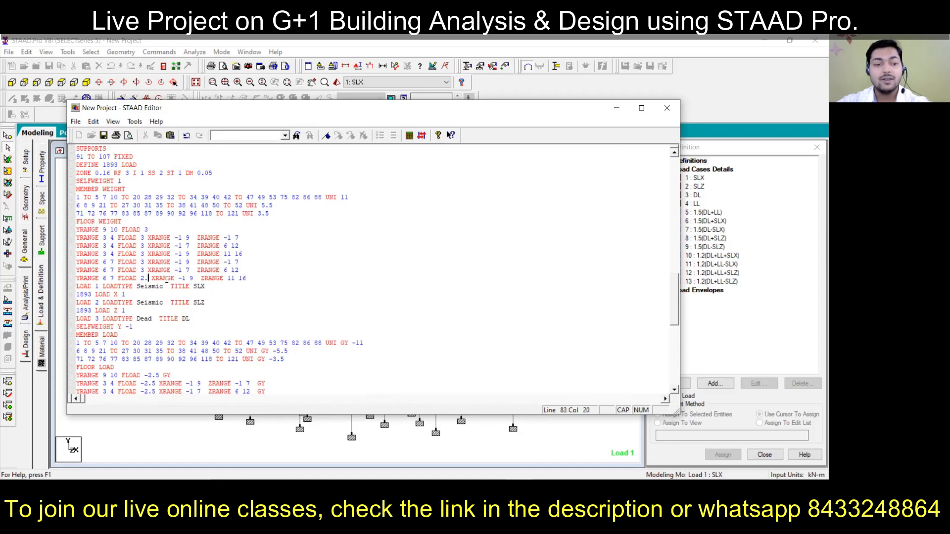
{"action": "type", "text": "3"}
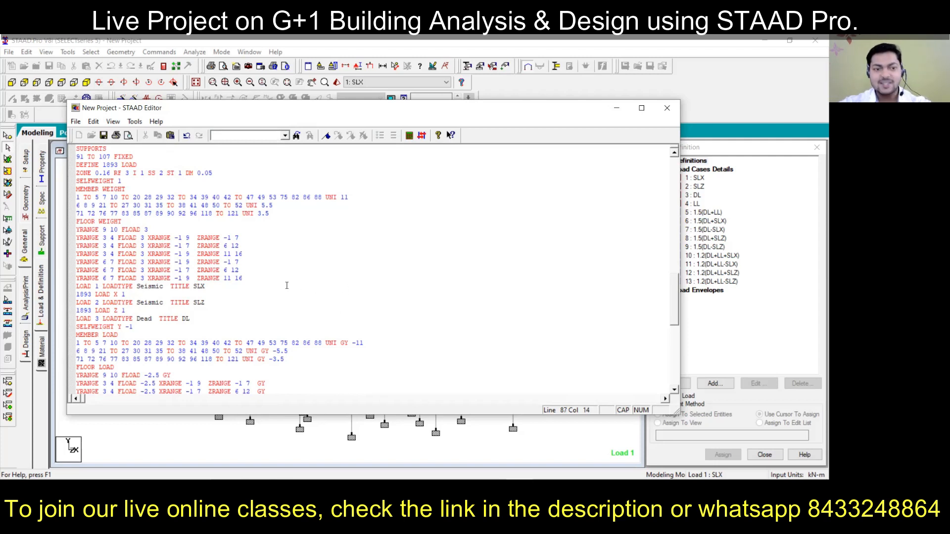
Check the edited 1893 load definition, close the editor and run the analysis
{"action": "scroll", "coordinate": [173, 307], "scroll_direction": "up", "scroll_amount": 1}
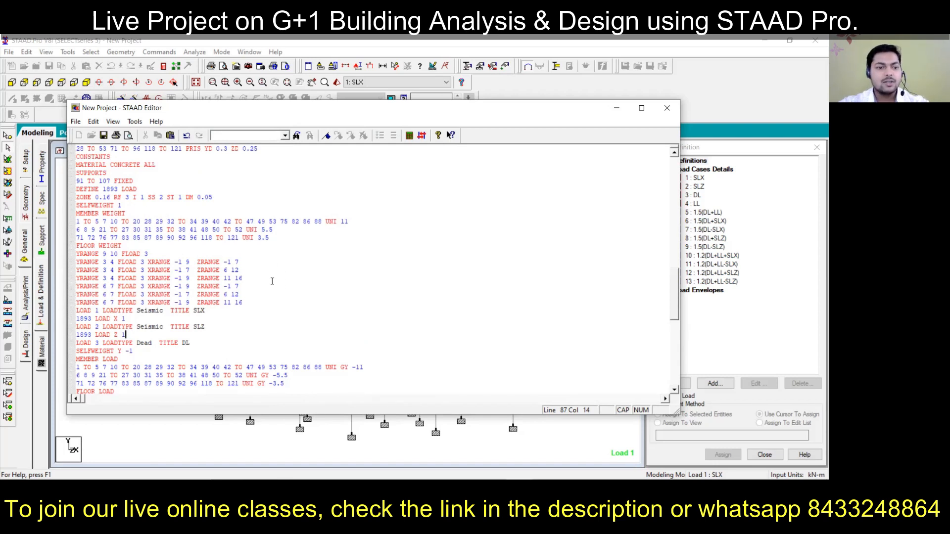
{"action": "scroll", "coordinate": [272, 281], "scroll_direction": "down", "scroll_amount": 3}
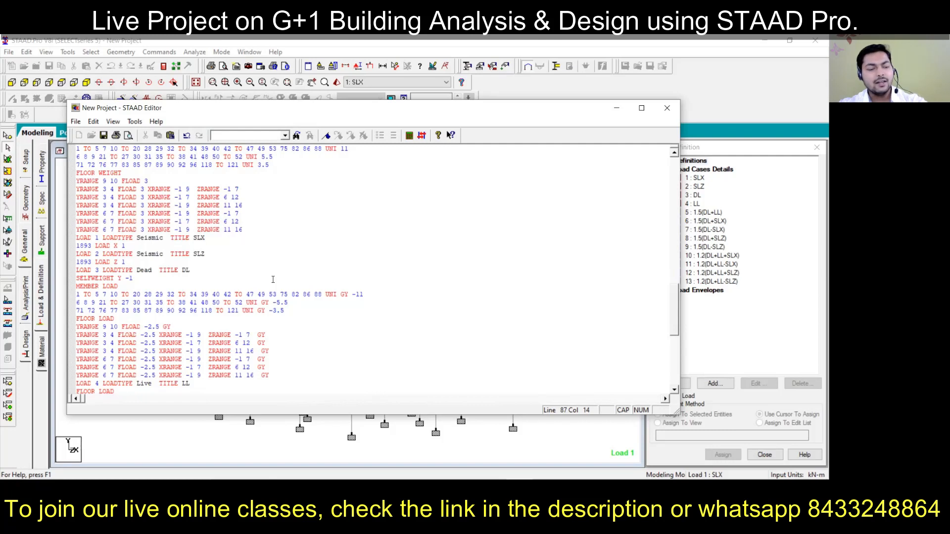
{"action": "left_click", "coordinate": [667, 107]}
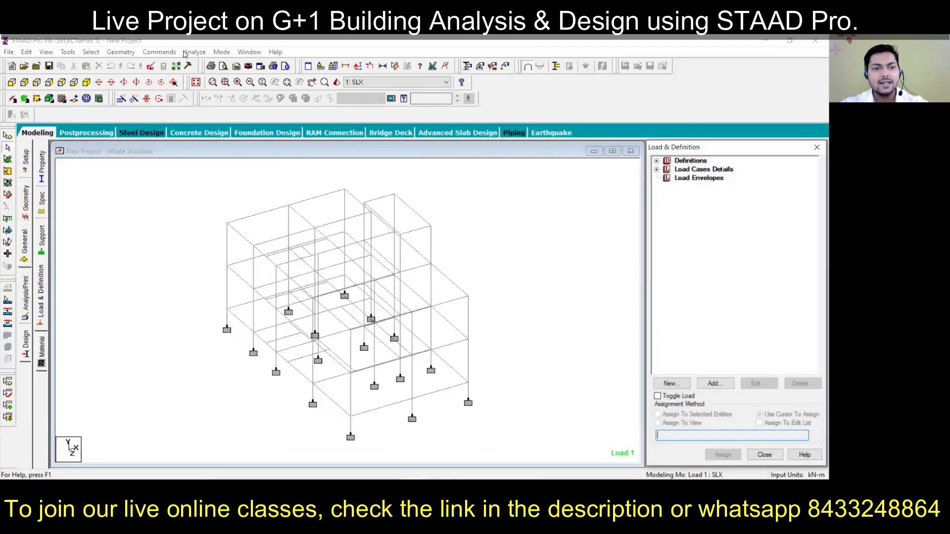
{"action": "left_click", "coordinate": [194, 52]}
{"action": "left_click", "coordinate": [194, 63]}
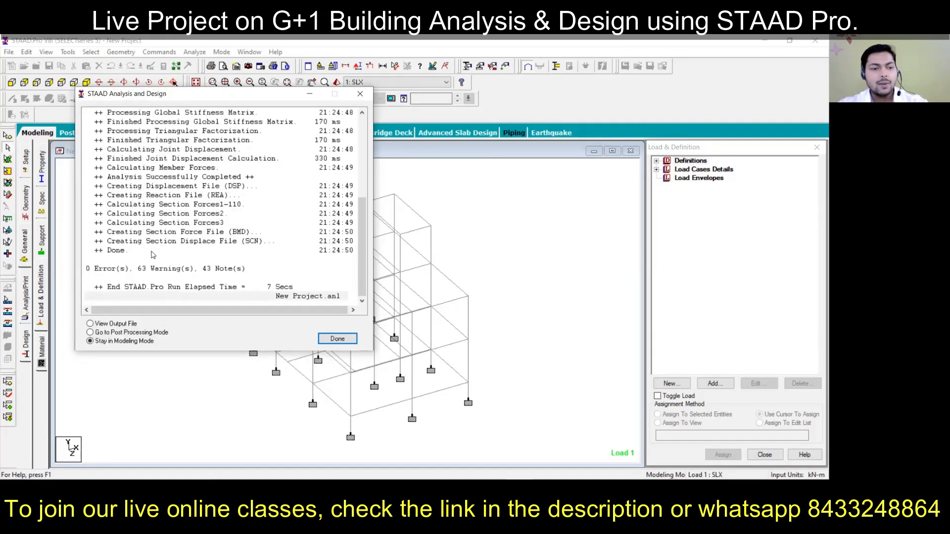
View the analysis output file and examine the listed warnings on unconnected joints, zero stiffness and joint instability
{"action": "left_click", "coordinate": [124, 324]}
{"action": "left_click", "coordinate": [337, 339]}
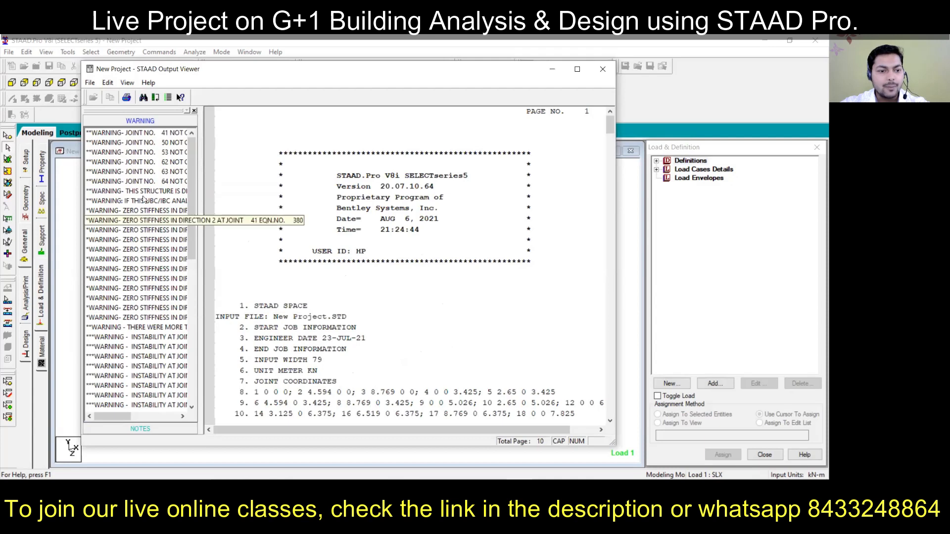
{"action": "left_click", "coordinate": [157, 250]}
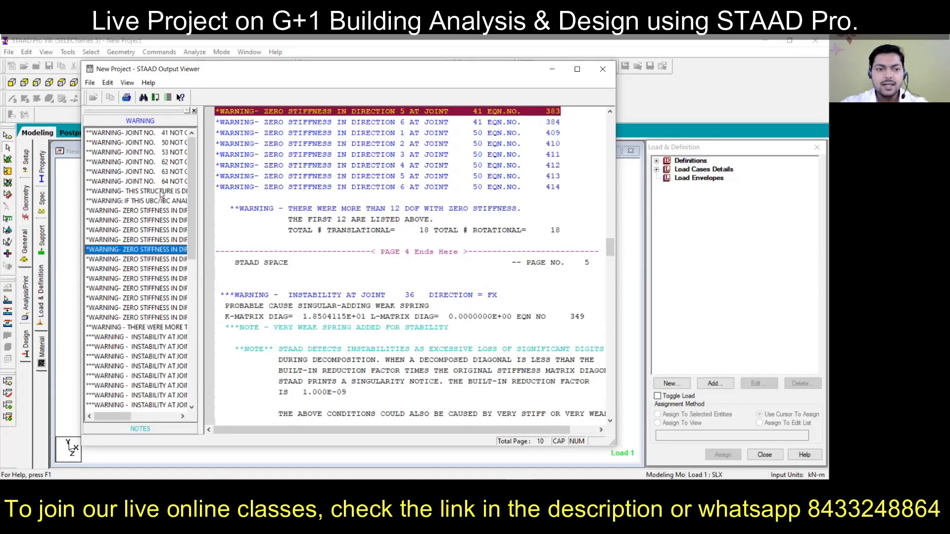
{"action": "left_click", "coordinate": [131, 172]}
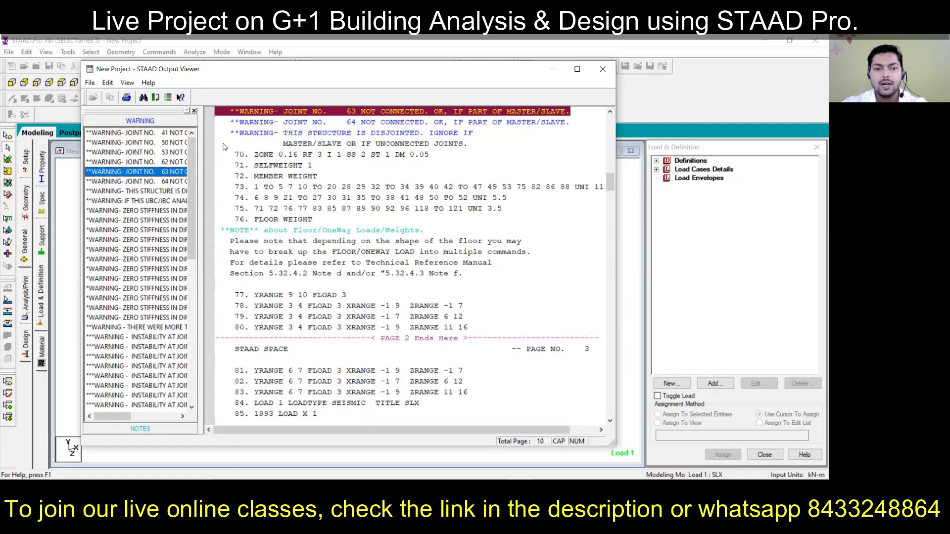
{"action": "scroll", "coordinate": [149, 214], "scroll_direction": "down", "scroll_amount": 10}
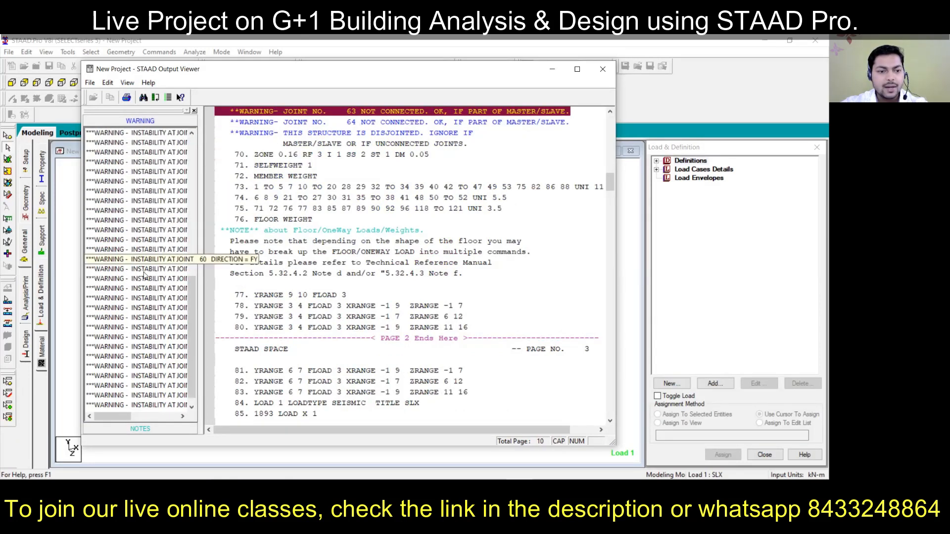
{"action": "left_click", "coordinate": [181, 279]}
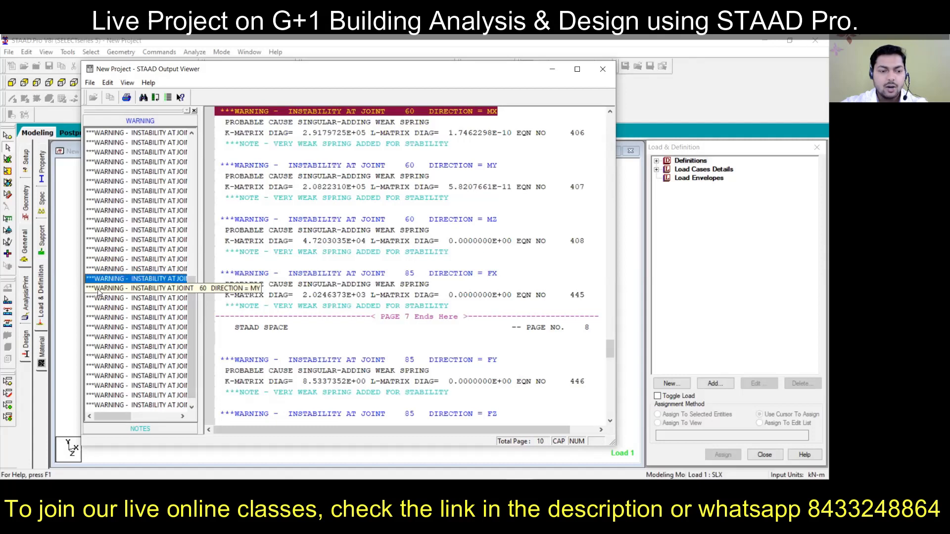
{"action": "scroll", "coordinate": [148, 277], "scroll_direction": "down", "scroll_amount": 1}
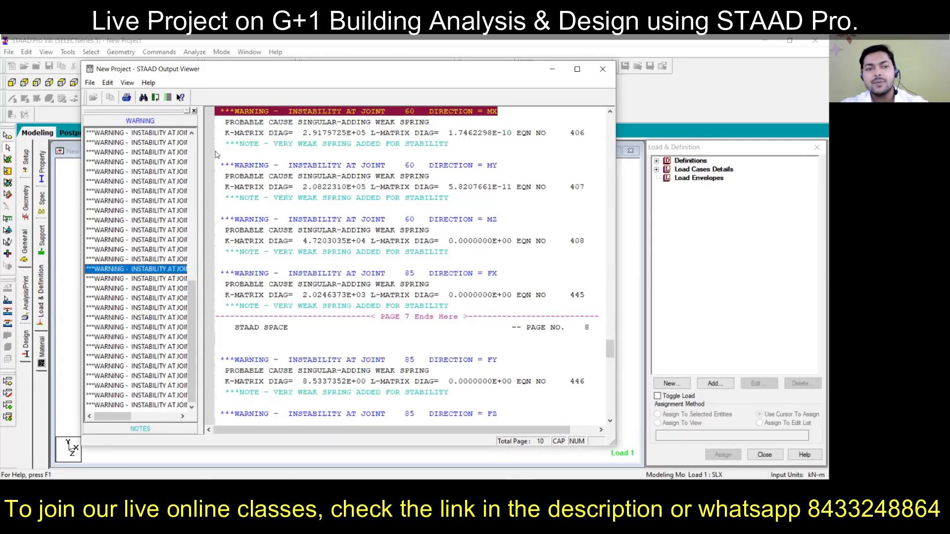
{"action": "left_click_drag", "start_coordinate": [198, 70], "coordinate": [198, 106]}
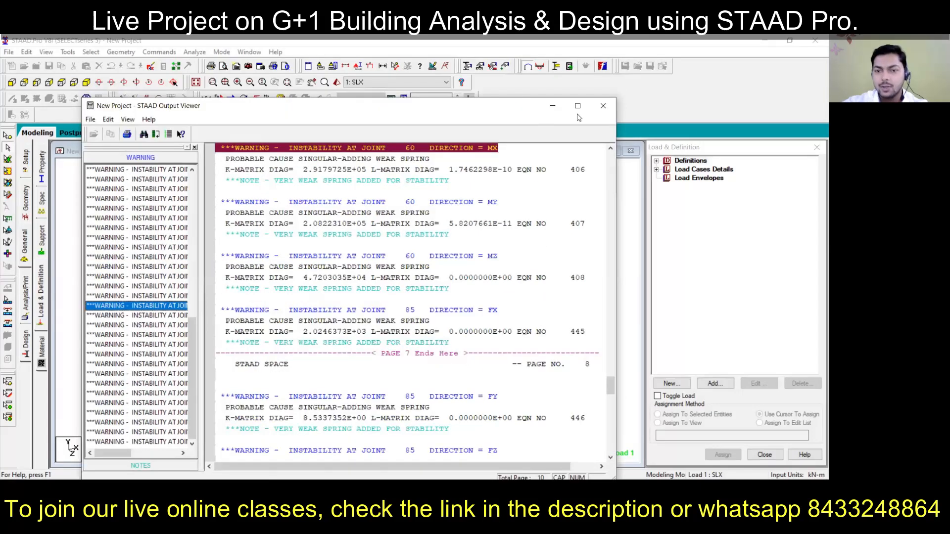
{"action": "left_click", "coordinate": [603, 104]}
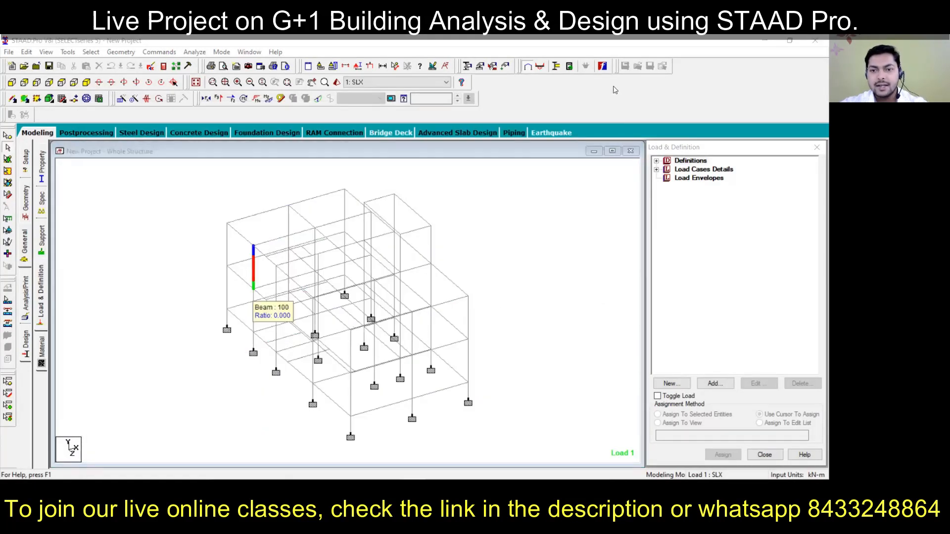
Open the concrete design settings for the whole structure
{"action": "left_click", "coordinate": [511, 236]}
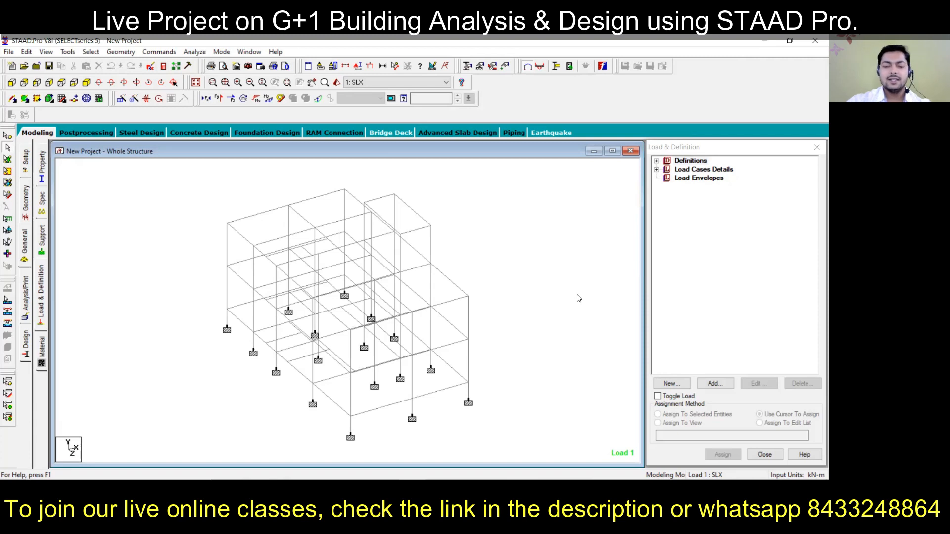
{"action": "key", "text": "Up"}
{"action": "key", "text": "Up"}
{"action": "key", "text": "Up"}
{"action": "key", "text": "Up"}
{"action": "key", "text": "Up"}
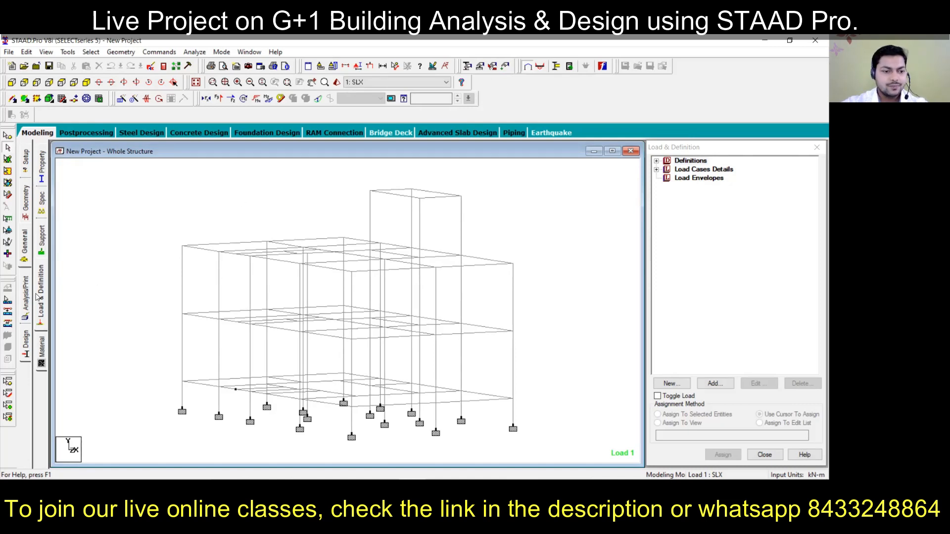
{"action": "left_click", "coordinate": [26, 343]}
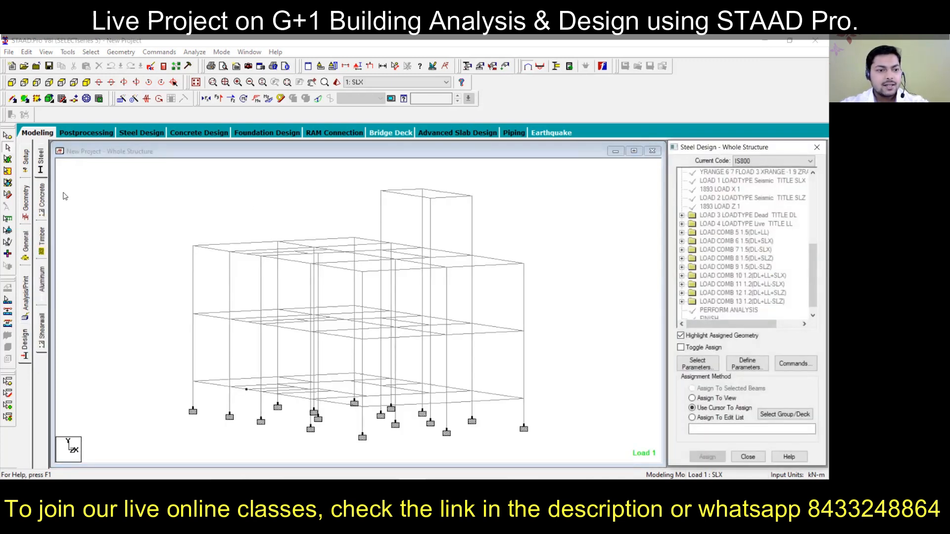
{"action": "left_click", "coordinate": [42, 201]}
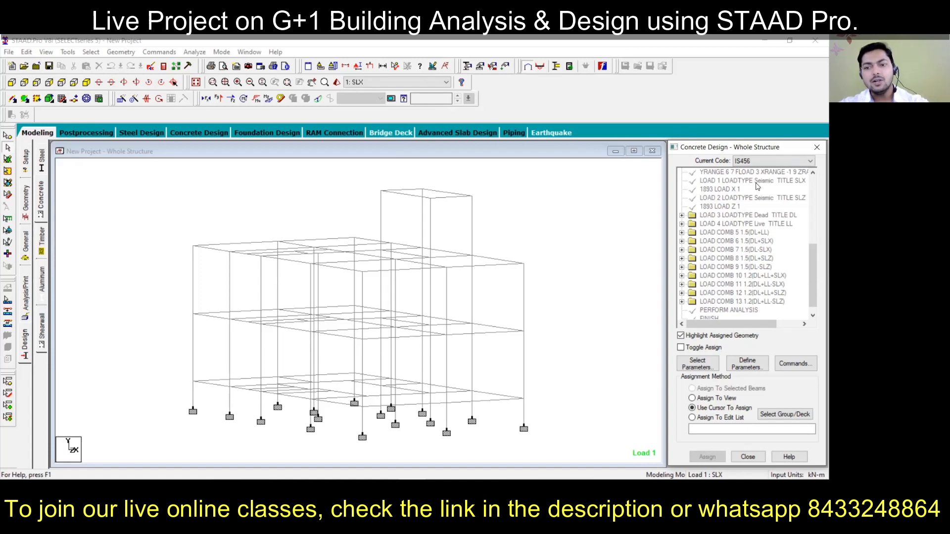
Open the concrete design parameter selection and remove all parameters from the selected list
{"action": "left_click", "coordinate": [762, 368]}
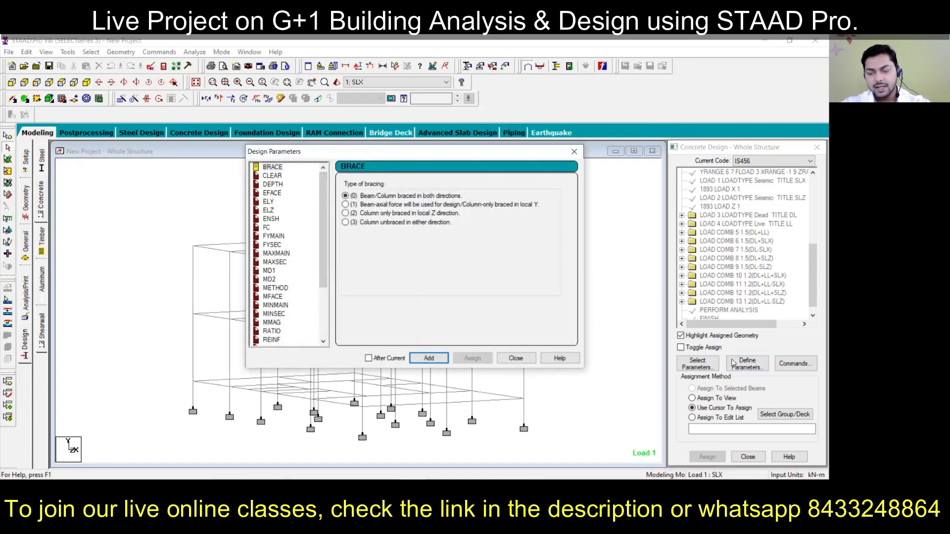
{"action": "left_click", "coordinate": [574, 152]}
{"action": "left_click", "coordinate": [700, 363]}
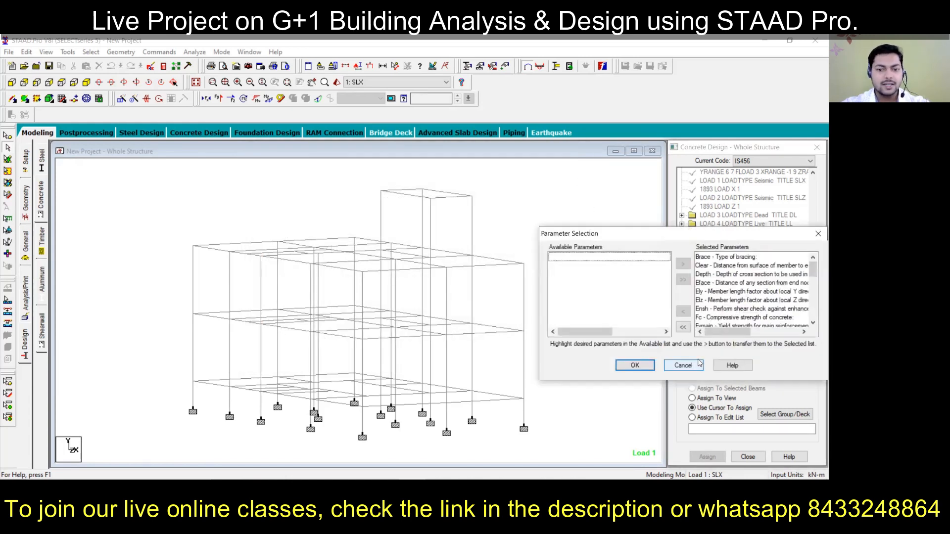
{"action": "scroll", "coordinate": [720, 268], "scroll_direction": "down", "scroll_amount": 5}
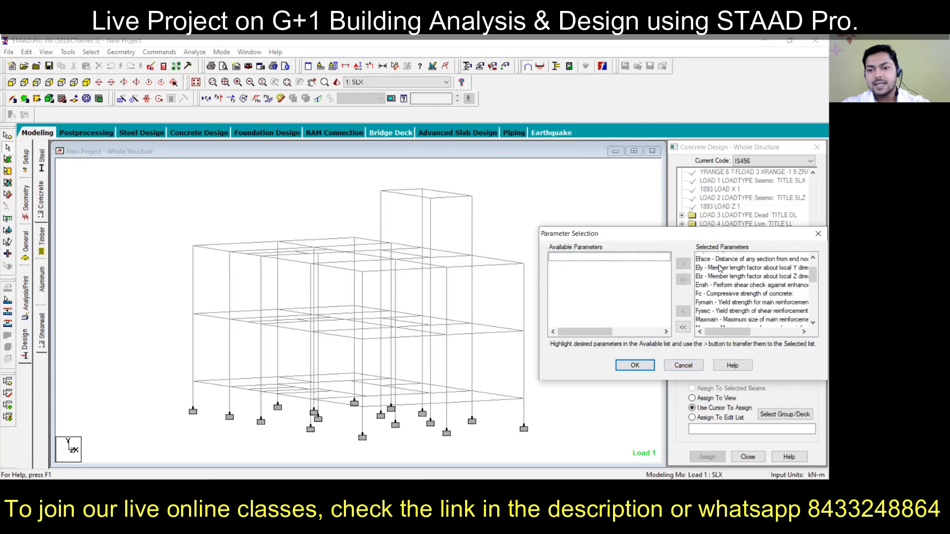
{"action": "left_click", "coordinate": [682, 327]}
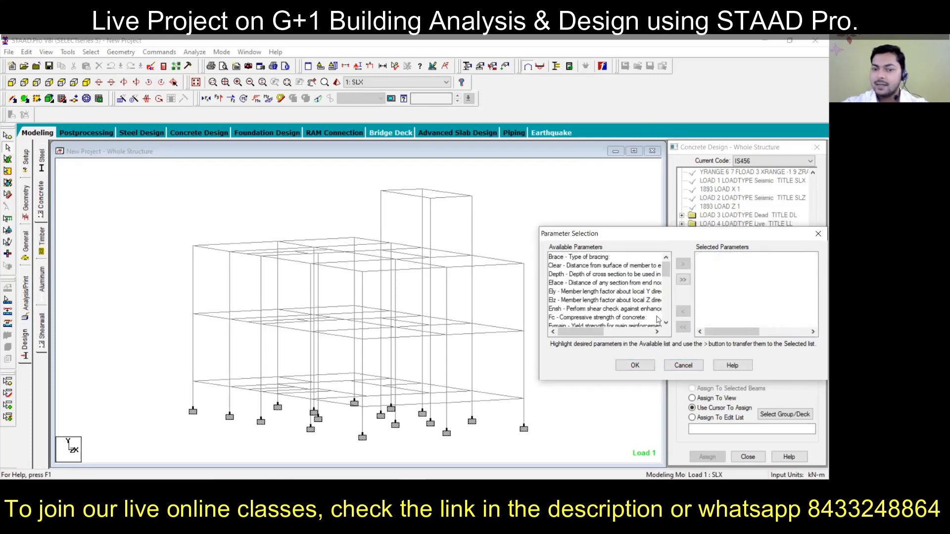
Add the Clear, Fc, Fymain and Fysec parameters to the concrete design selection
{"action": "double_click", "coordinate": [559, 266]}
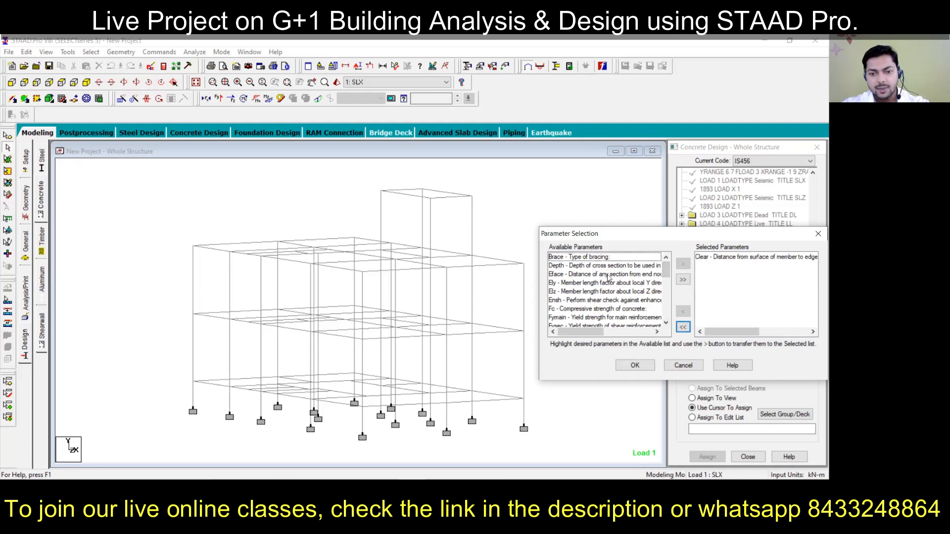
{"action": "scroll", "coordinate": [569, 298], "scroll_direction": "down", "scroll_amount": 1}
{"action": "double_click", "coordinate": [561, 284]}
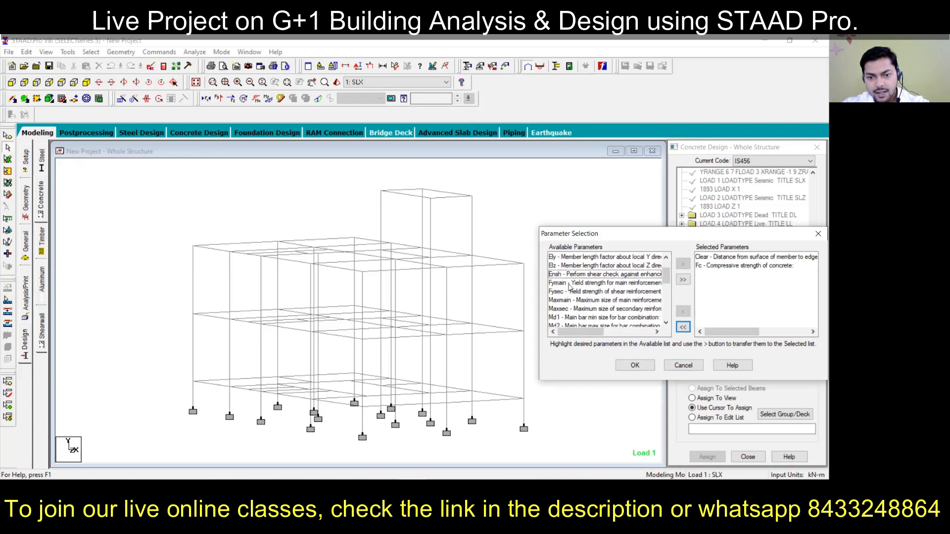
{"action": "double_click", "coordinate": [569, 283]}
{"action": "left_click", "coordinate": [570, 283]}
{"action": "double_click", "coordinate": [570, 284]}
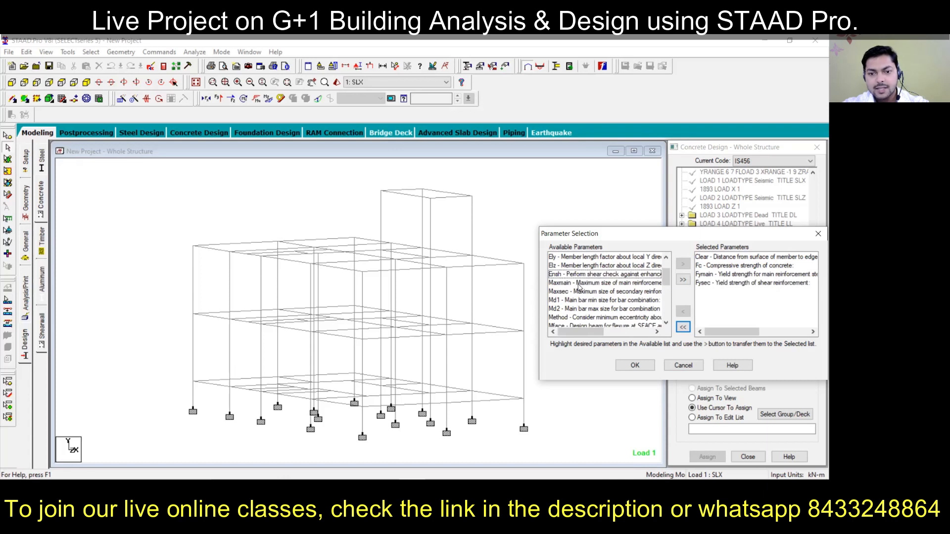
Add Maxmain, Maxsec, Minmain and Minsec to the selected parameters and accept the selection
{"action": "left_click", "coordinate": [578, 284]}
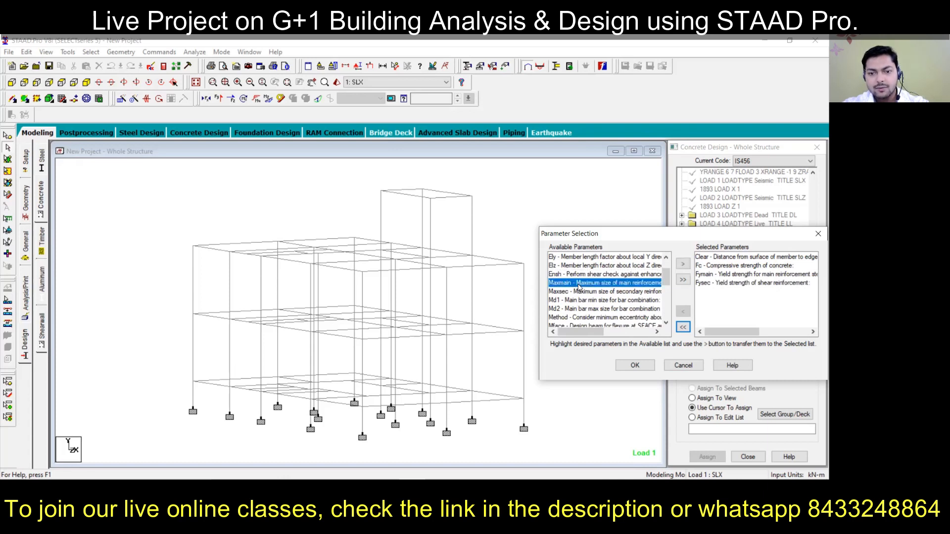
{"action": "double_click", "coordinate": [578, 284]}
{"action": "double_click", "coordinate": [579, 284]}
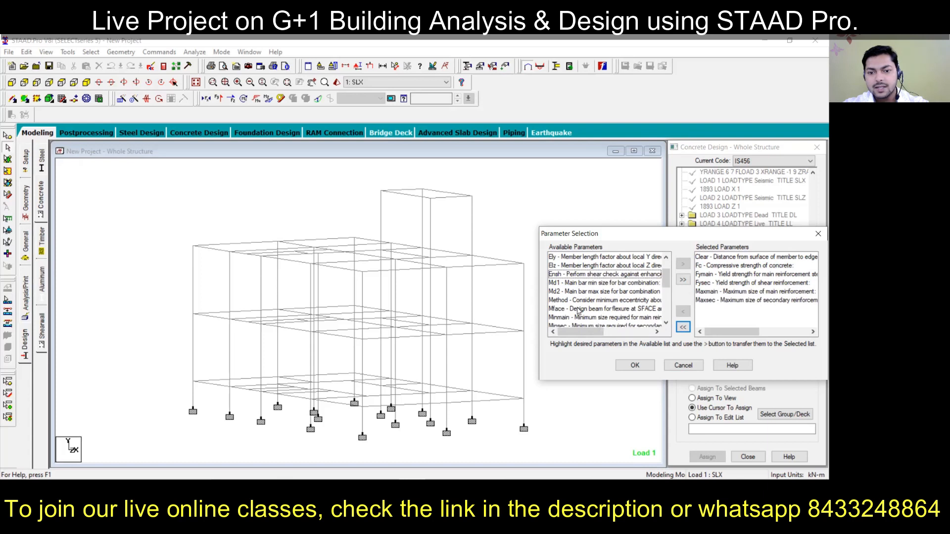
{"action": "scroll", "coordinate": [577, 314], "scroll_direction": "down", "scroll_amount": 1}
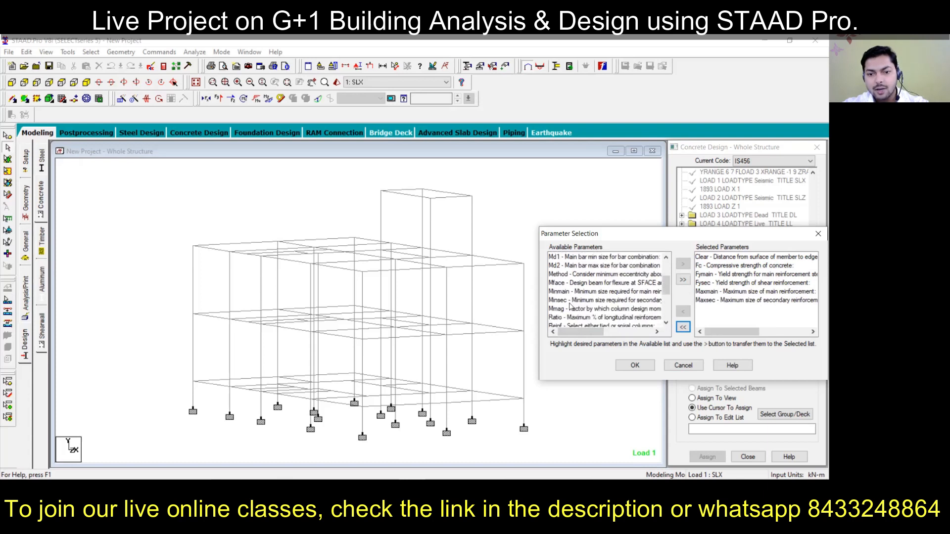
{"action": "double_click", "coordinate": [571, 293]}
{"action": "double_click", "coordinate": [576, 292]}
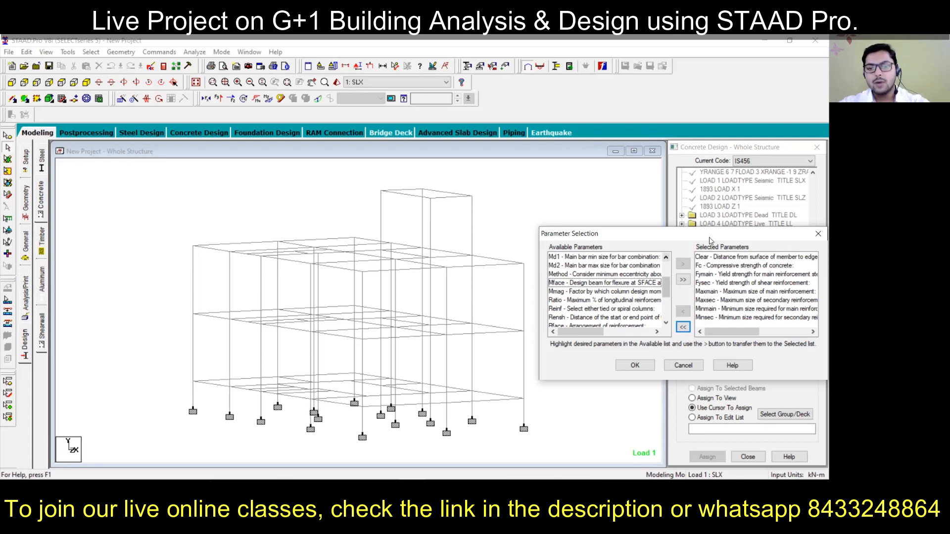
{"action": "left_click_drag", "start_coordinate": [707, 235], "coordinate": [543, 159]}
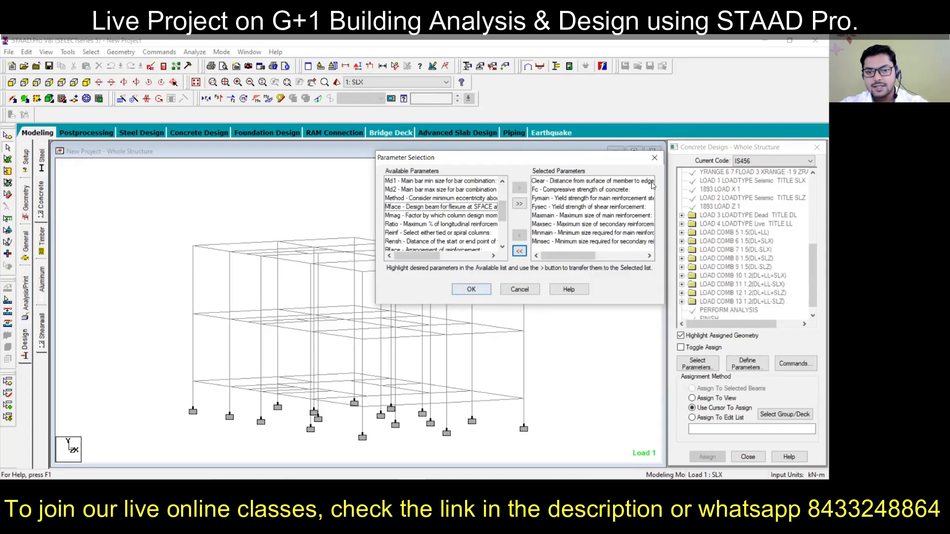
{"action": "left_click", "coordinate": [484, 291]}
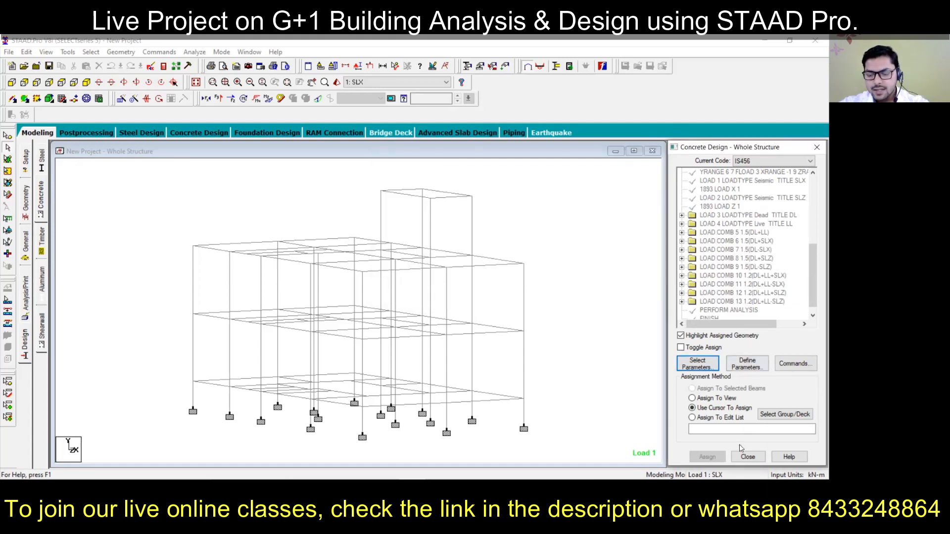
Define two Clear cover parameters for the concrete design, one of 0.04 m and one of 0.03 m
{"action": "left_click", "coordinate": [747, 367]}
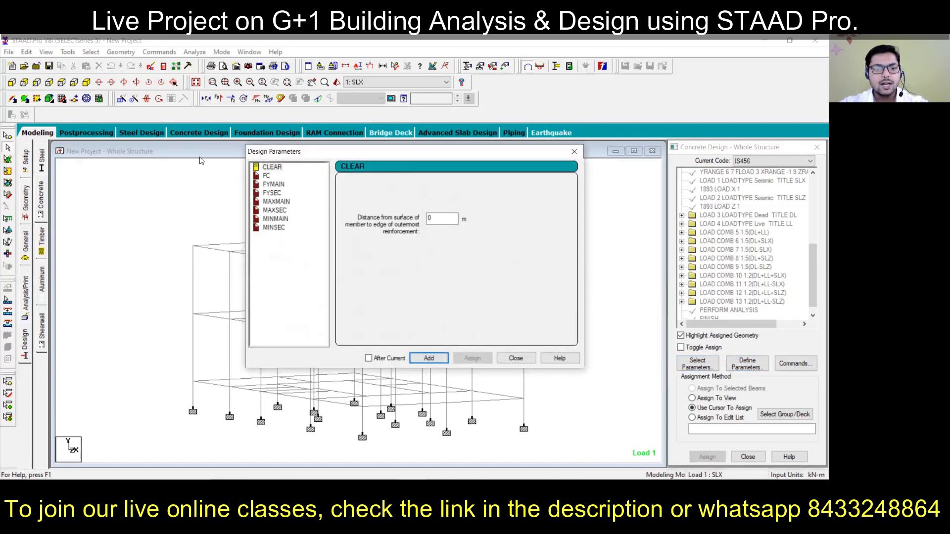
{"action": "left_click", "coordinate": [443, 217]}
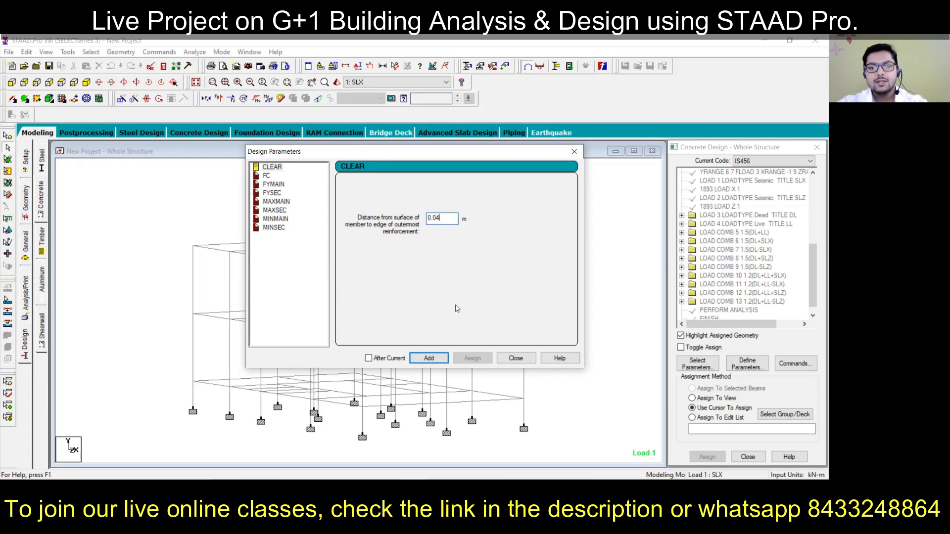
{"action": "left_click", "coordinate": [429, 360]}
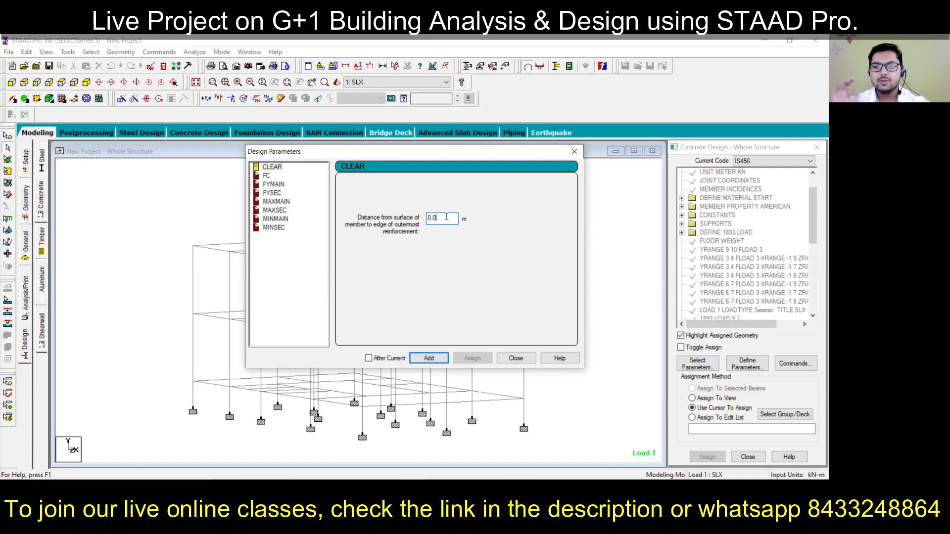
{"action": "left_click", "coordinate": [447, 216]}
{"action": "type", "text": "0.03"}
{"action": "left_click", "coordinate": [429, 358]}
Add the FC parameter with a concrete compressive strength of 20000 kN/m2
{"action": "left_click", "coordinate": [267, 176]}
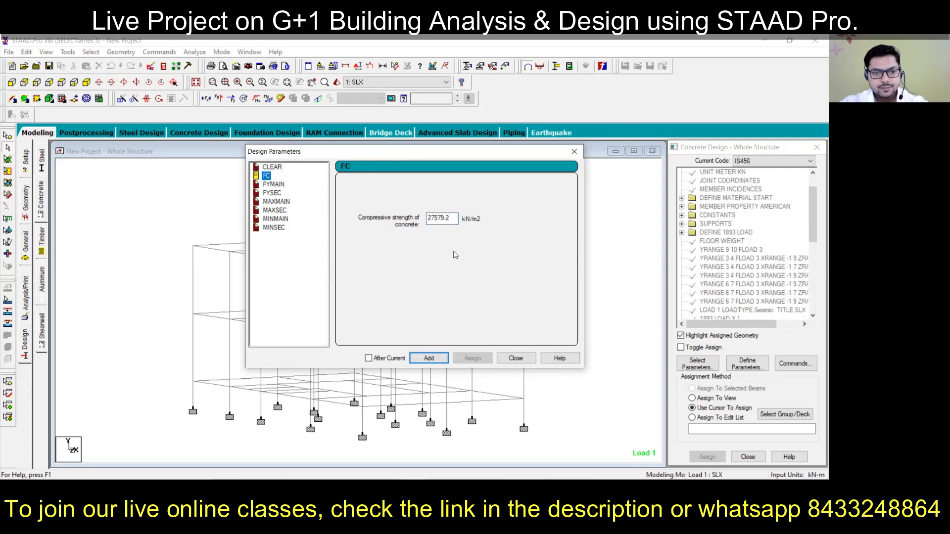
{"action": "left_click_drag", "start_coordinate": [456, 219], "coordinate": [419, 222]}
{"action": "type", "text": "25"}
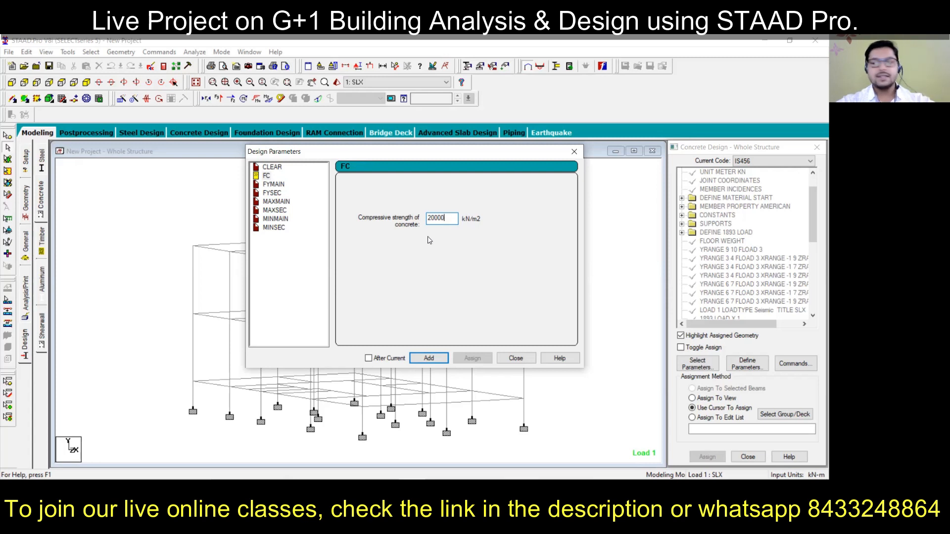
{"action": "left_click", "coordinate": [424, 356]}
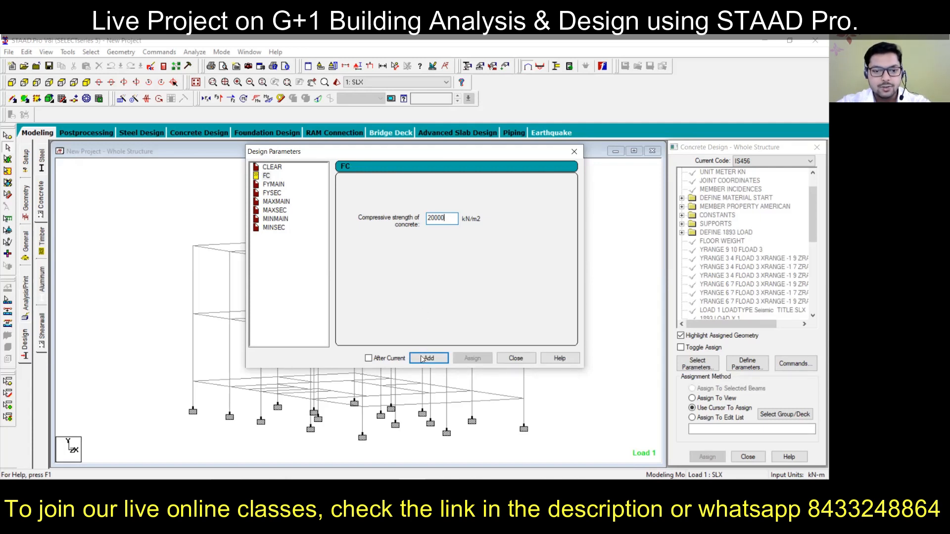
Add the FYMAIN and FYSEC parameters, each with a reinforcement yield strength of 500000 kN/m2
{"action": "left_click", "coordinate": [275, 184]}
{"action": "key", "text": "Tab"}
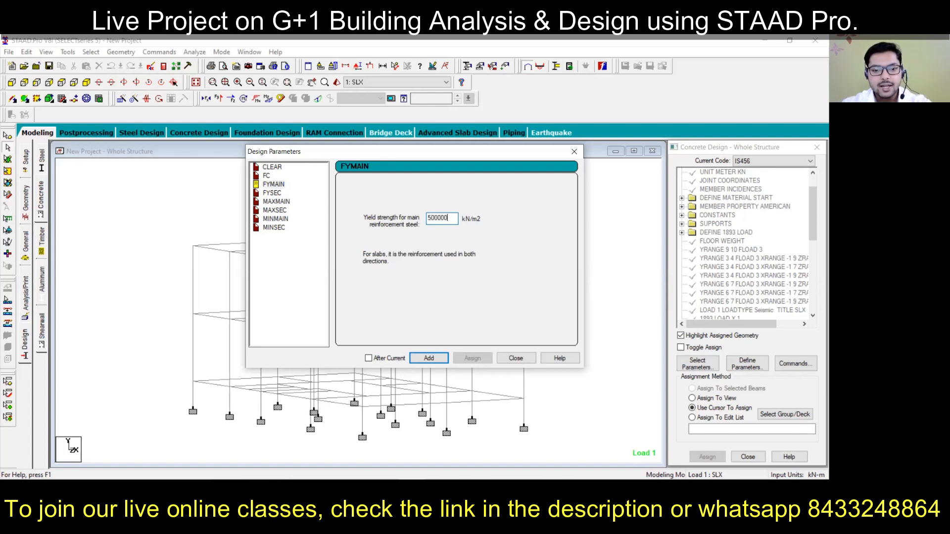
{"action": "left_click", "coordinate": [428, 358]}
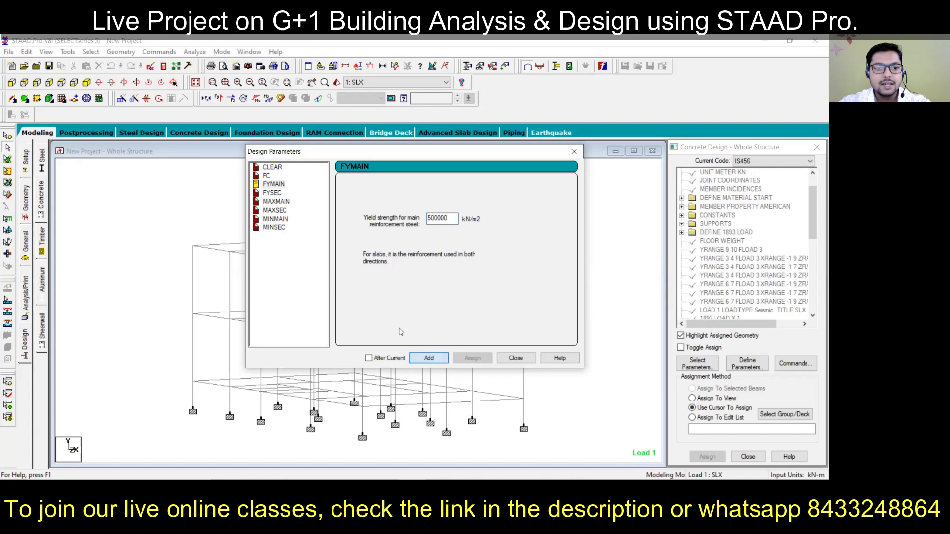
{"action": "left_click", "coordinate": [273, 193]}
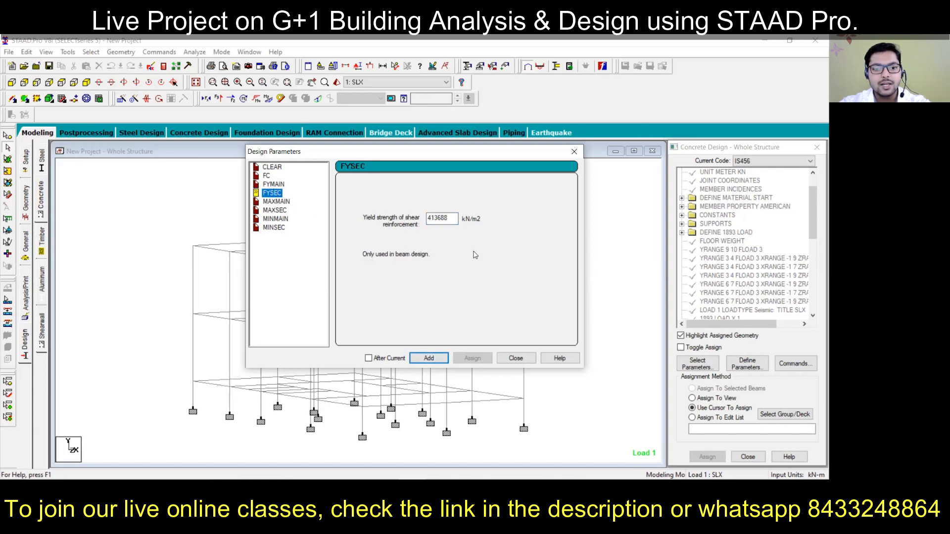
{"action": "double_click", "coordinate": [451, 217]}
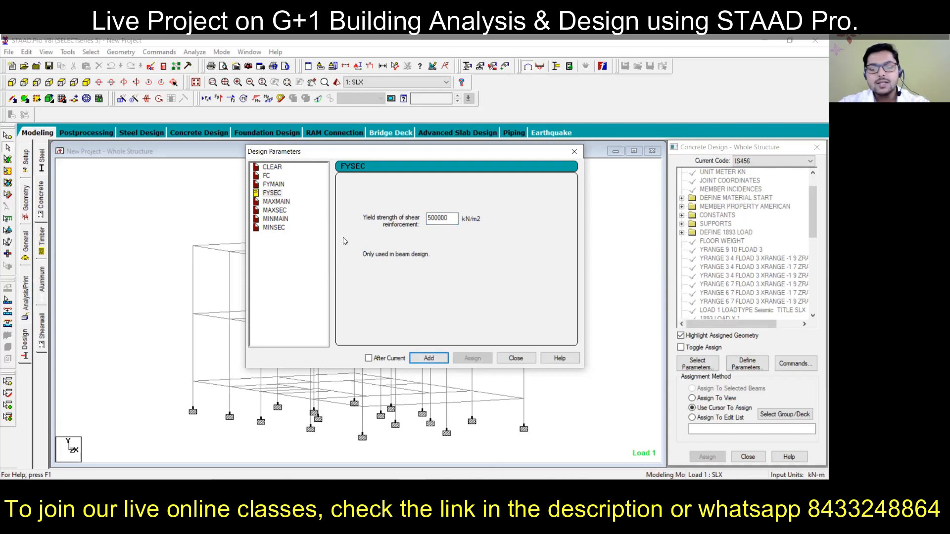
{"action": "left_click", "coordinate": [439, 218]}
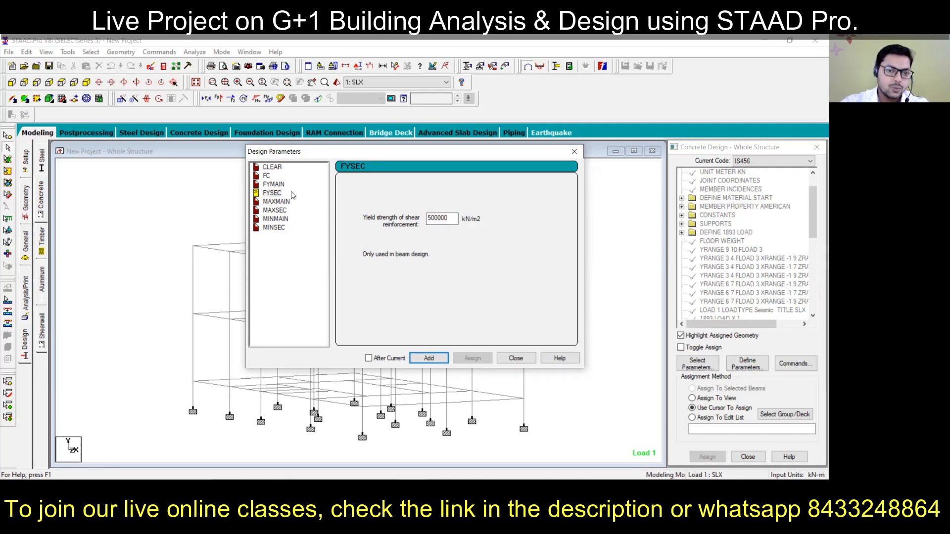
Add the maximum reinforcement sizes, with MAXMAIN at 16 mm and MAXSEC at 12 mm
{"action": "left_click", "coordinate": [272, 202]}
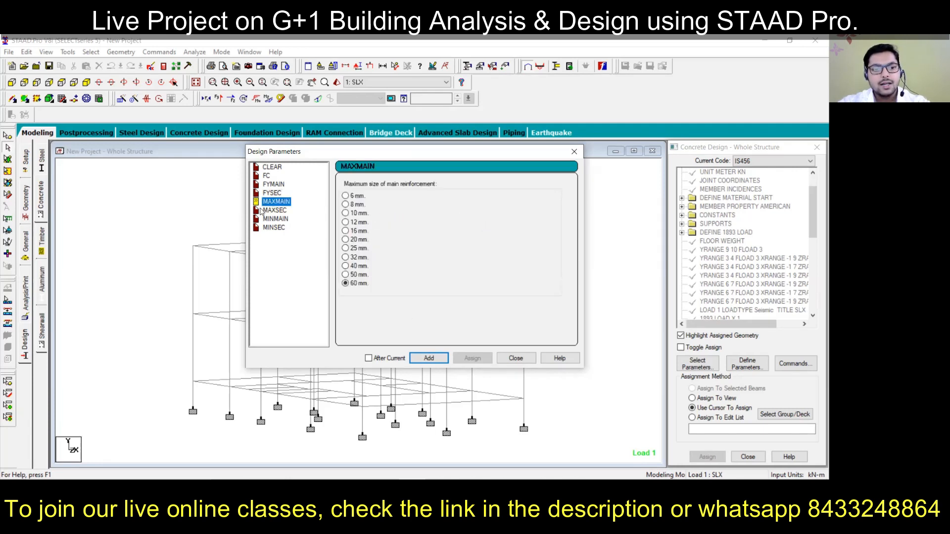
{"action": "left_click", "coordinate": [346, 232]}
{"action": "left_click", "coordinate": [429, 358]}
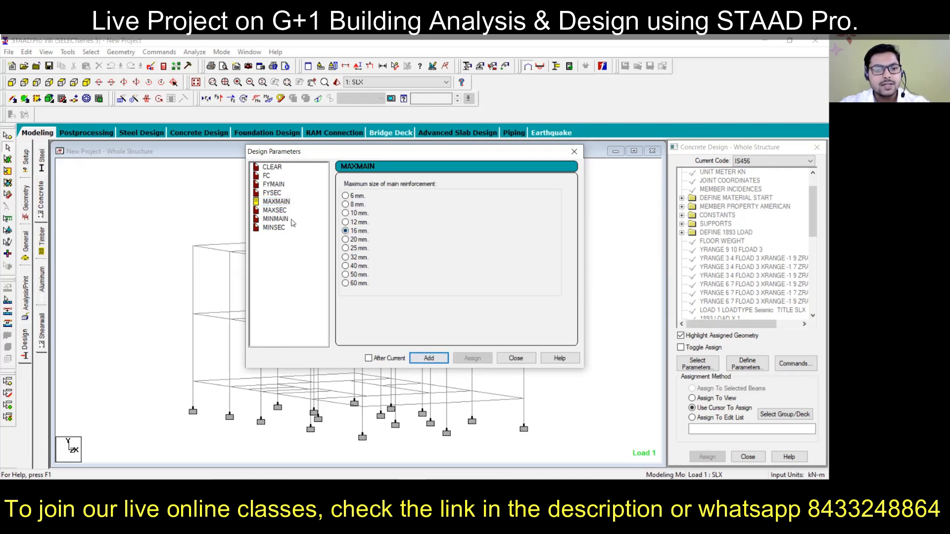
{"action": "left_click", "coordinate": [275, 210]}
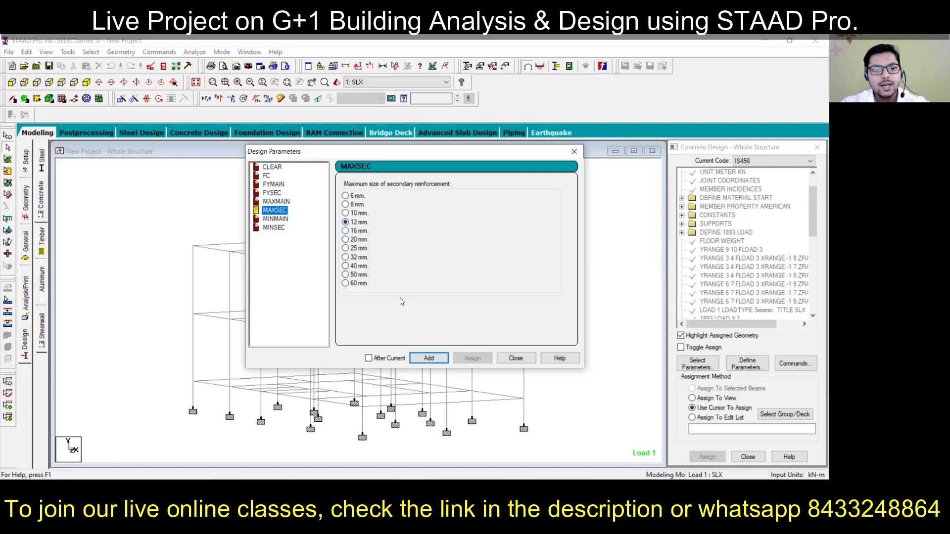
{"action": "left_click", "coordinate": [429, 358]}
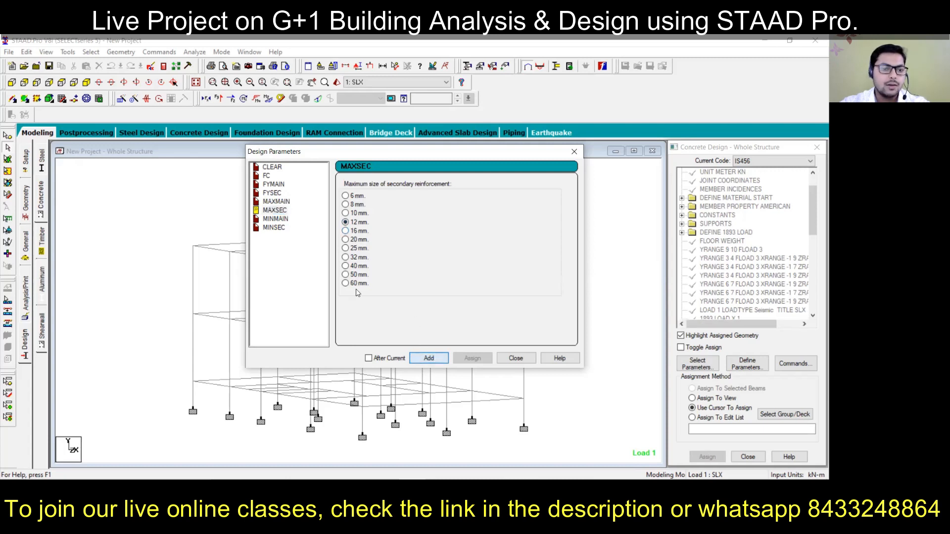
Add the minimum reinforcement sizes, with MINMAIN at 10 mm and MINSEC at 8 mm, and finish defining parameters
{"action": "left_click", "coordinate": [275, 219]}
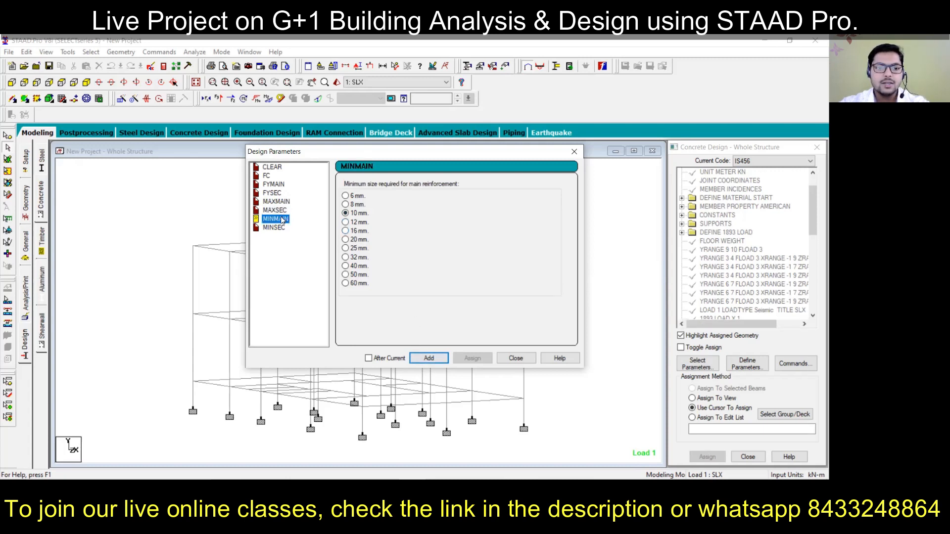
{"action": "left_click", "coordinate": [431, 359]}
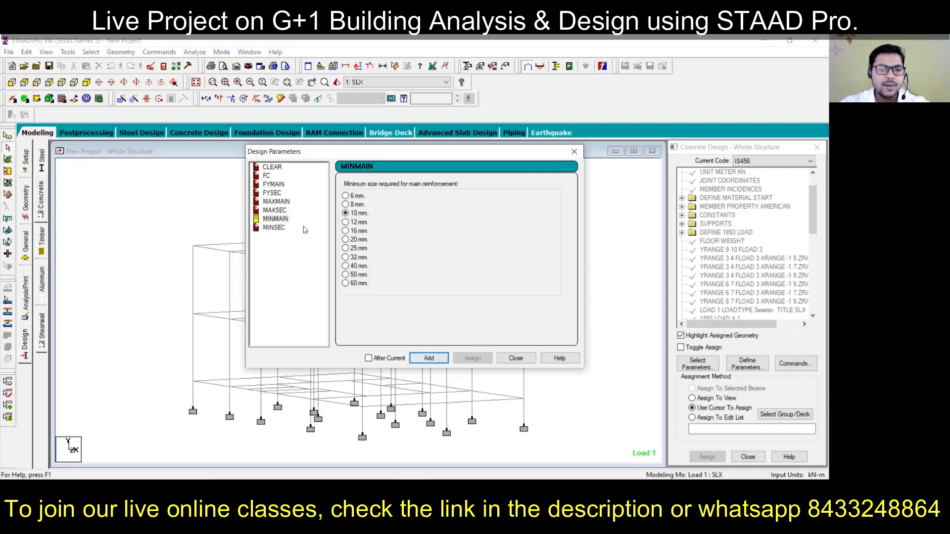
{"action": "left_click", "coordinate": [292, 230]}
{"action": "left_click", "coordinate": [426, 359]}
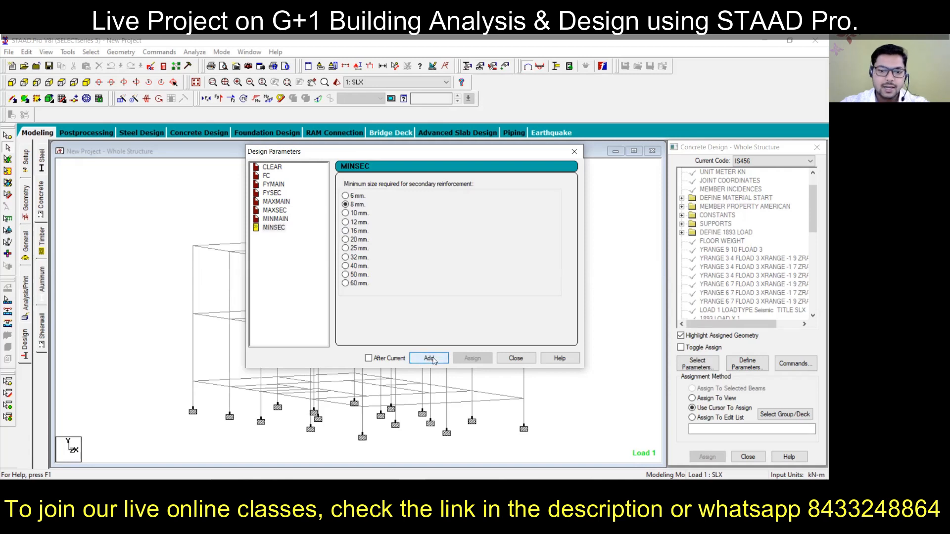
{"action": "left_click", "coordinate": [523, 358]}
Add the Design Beam, Design Column and Take Off commands to the concrete design
{"action": "scroll", "coordinate": [757, 255], "scroll_direction": "down", "scroll_amount": 5}
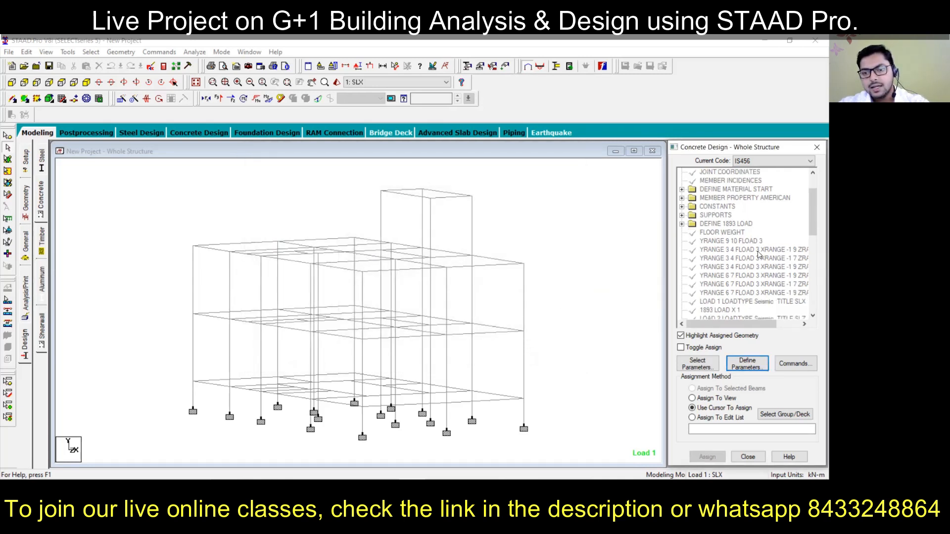
{"action": "scroll", "coordinate": [757, 255], "scroll_direction": "down", "scroll_amount": 4}
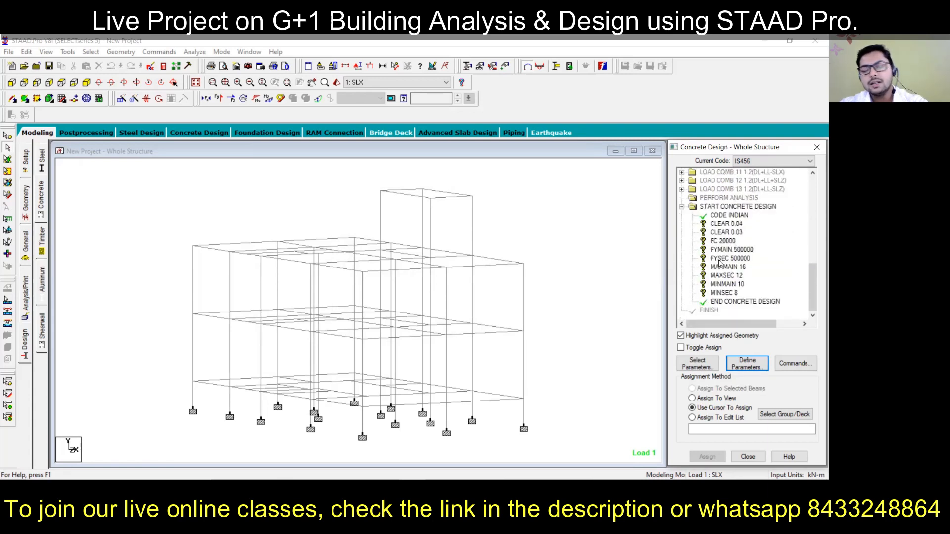
{"action": "left_click", "coordinate": [786, 366]}
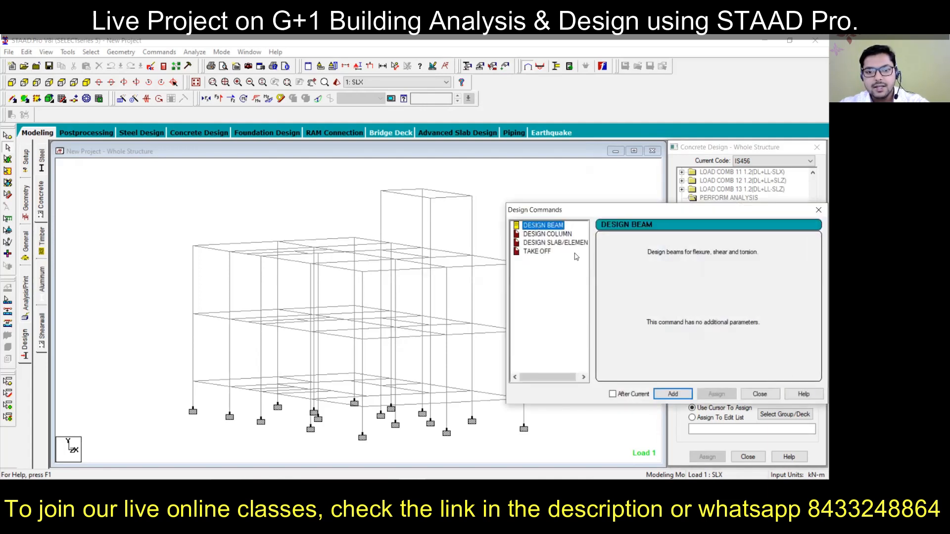
{"action": "left_click", "coordinate": [673, 394]}
{"action": "left_click", "coordinate": [546, 235]}
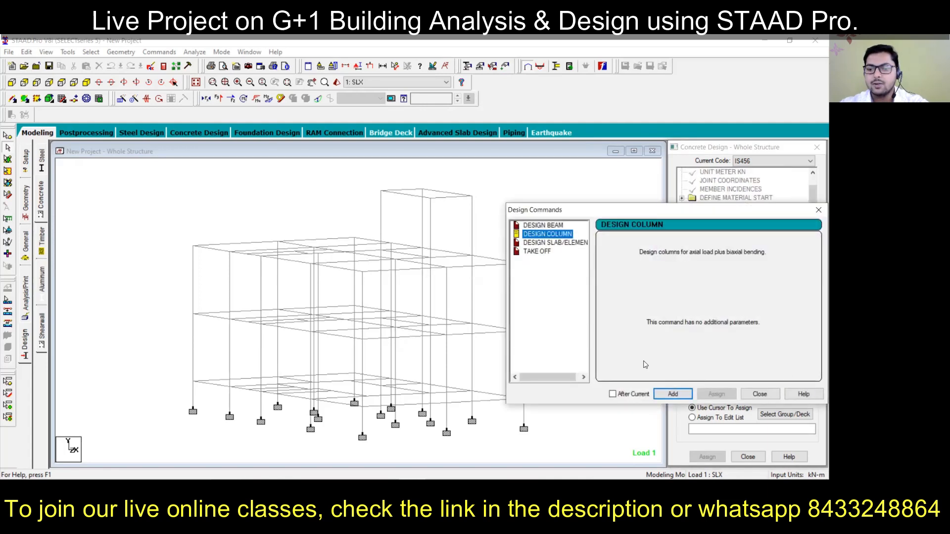
{"action": "left_click", "coordinate": [672, 393]}
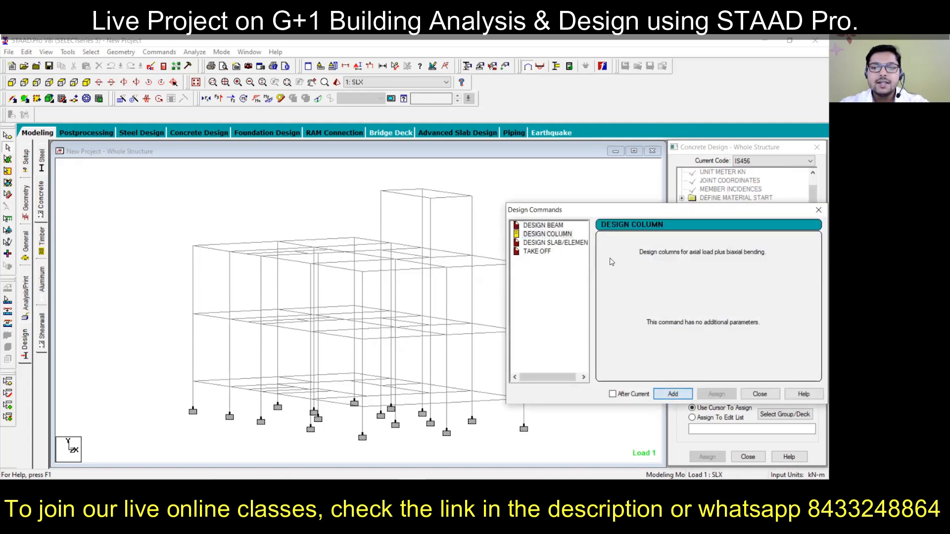
{"action": "left_click", "coordinate": [540, 251]}
{"action": "left_click", "coordinate": [673, 394]}
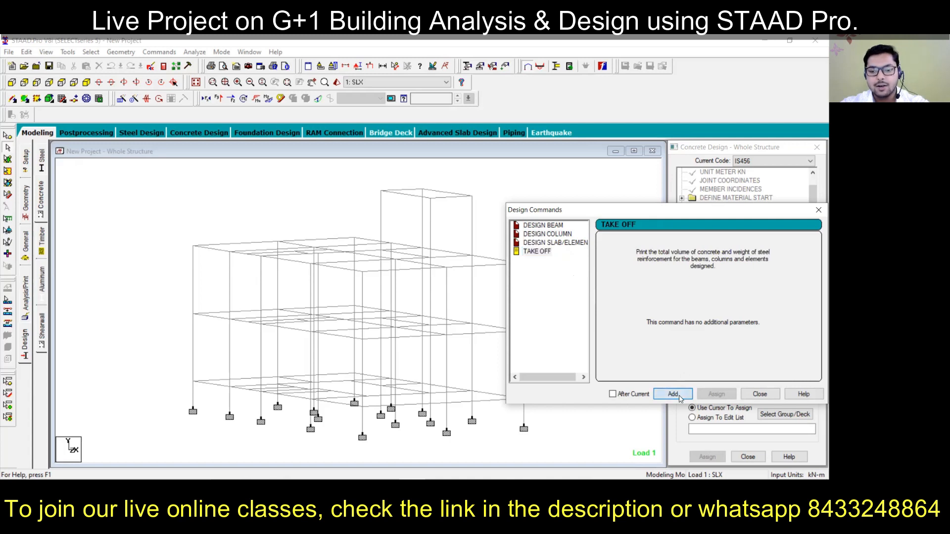
{"action": "left_click", "coordinate": [762, 394]}
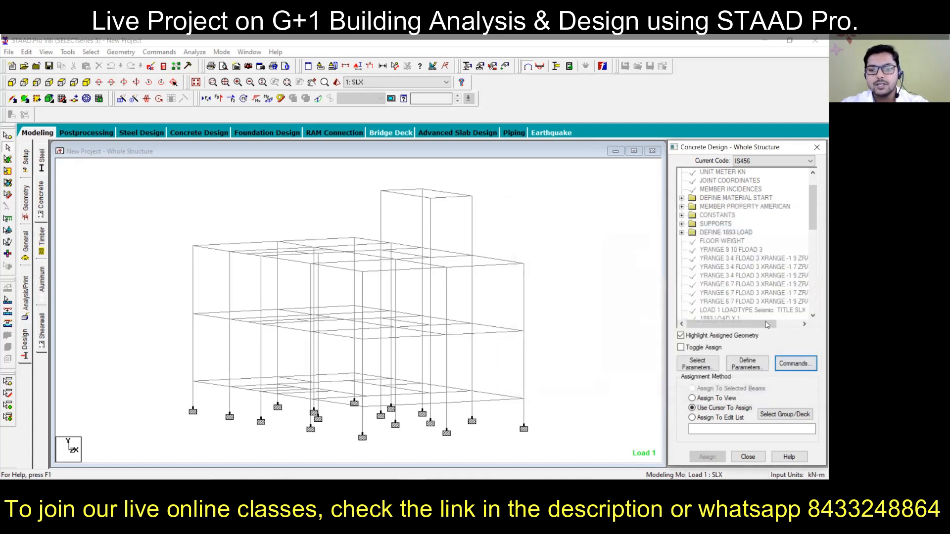
Assign the CLEAR 0.04 parameter to all columns by selecting the members parallel to Y
{"action": "scroll", "coordinate": [742, 247], "scroll_direction": "down", "scroll_amount": 2}
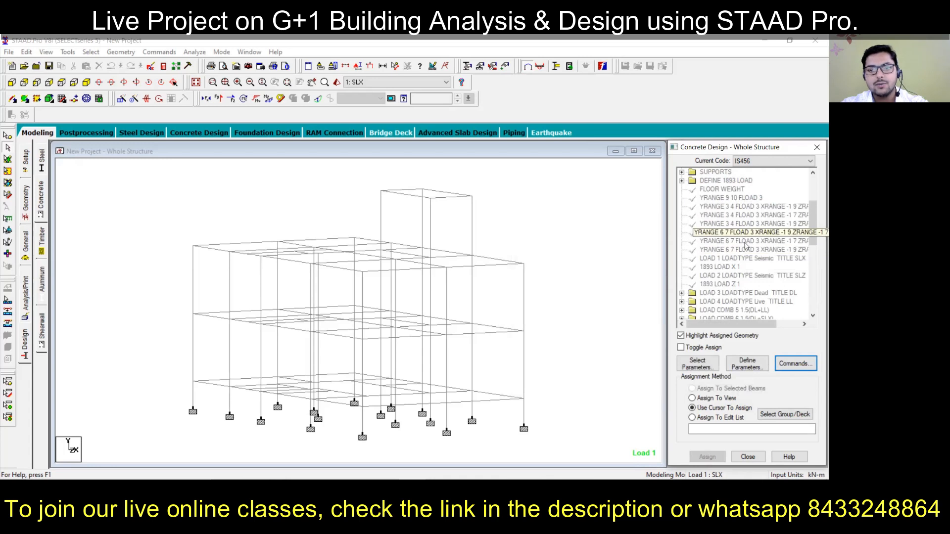
{"action": "scroll", "coordinate": [742, 242], "scroll_direction": "down", "scroll_amount": 1}
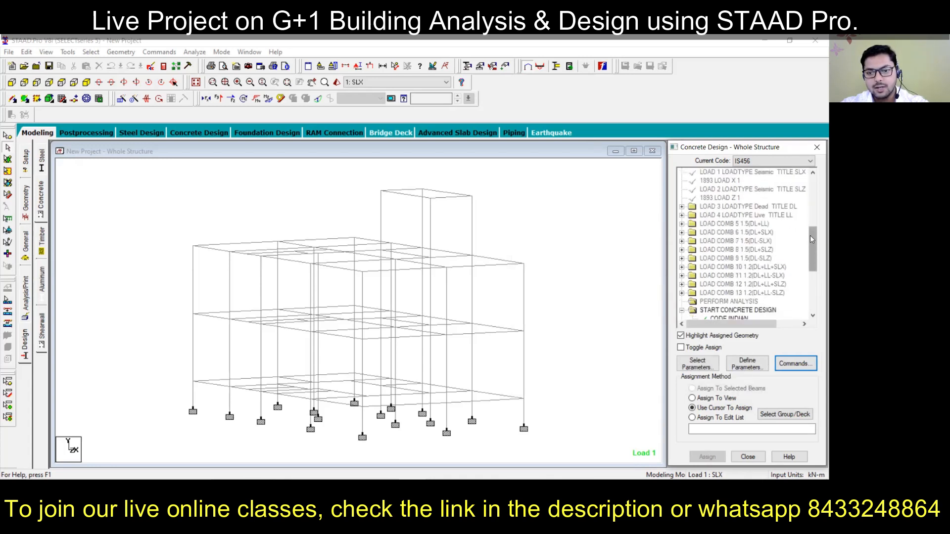
{"action": "scroll", "coordinate": [804, 236], "scroll_direction": "down", "scroll_amount": 7}
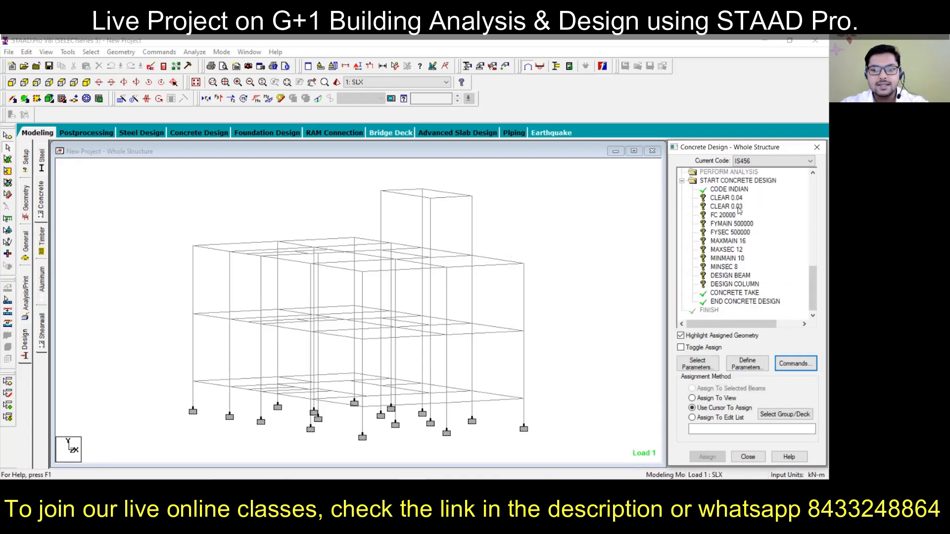
{"action": "left_click", "coordinate": [727, 198]}
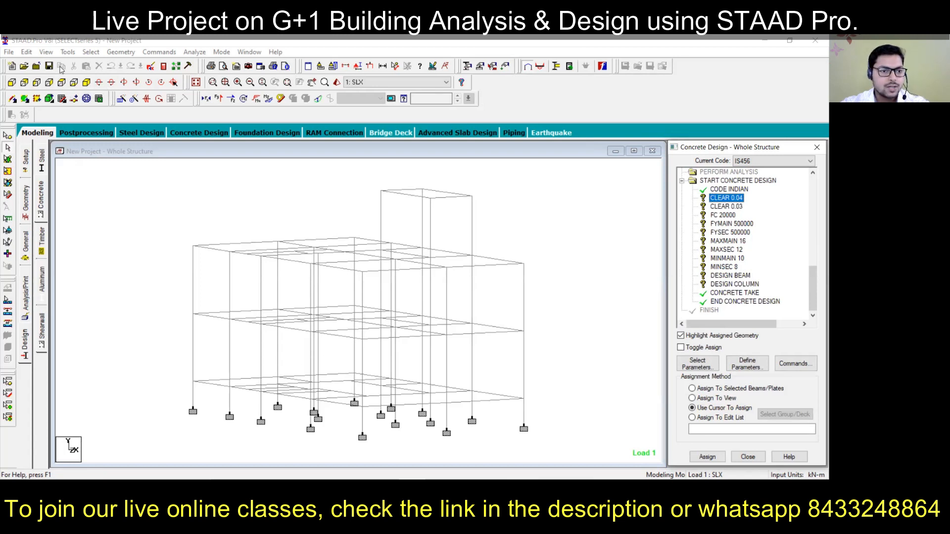
{"action": "left_click", "coordinate": [91, 52]}
{"action": "mouse_move", "coordinate": [147, 250]}
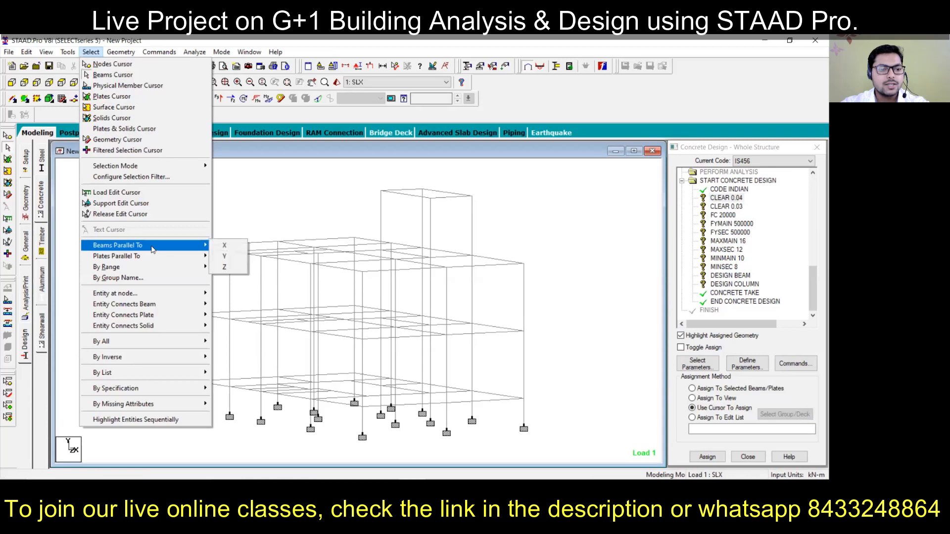
{"action": "left_click", "coordinate": [225, 256]}
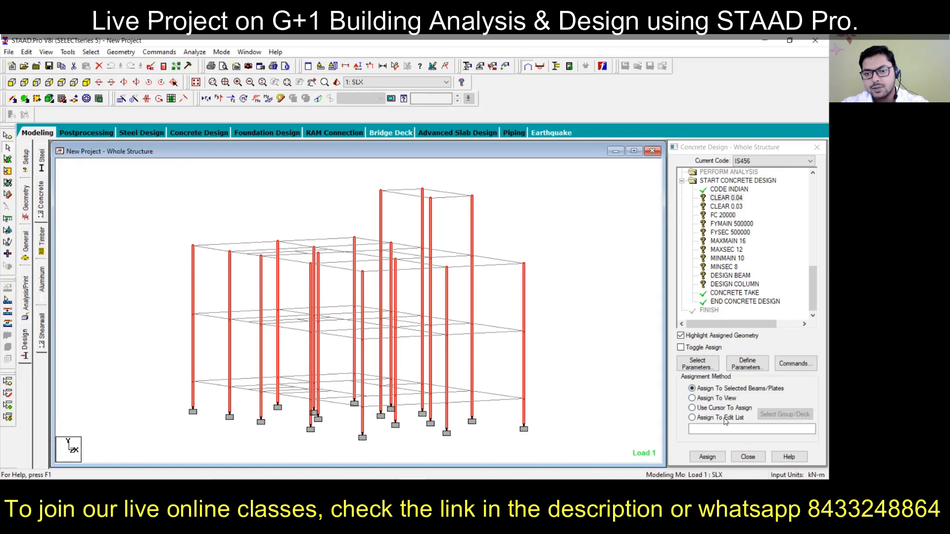
{"action": "left_click", "coordinate": [732, 198]}
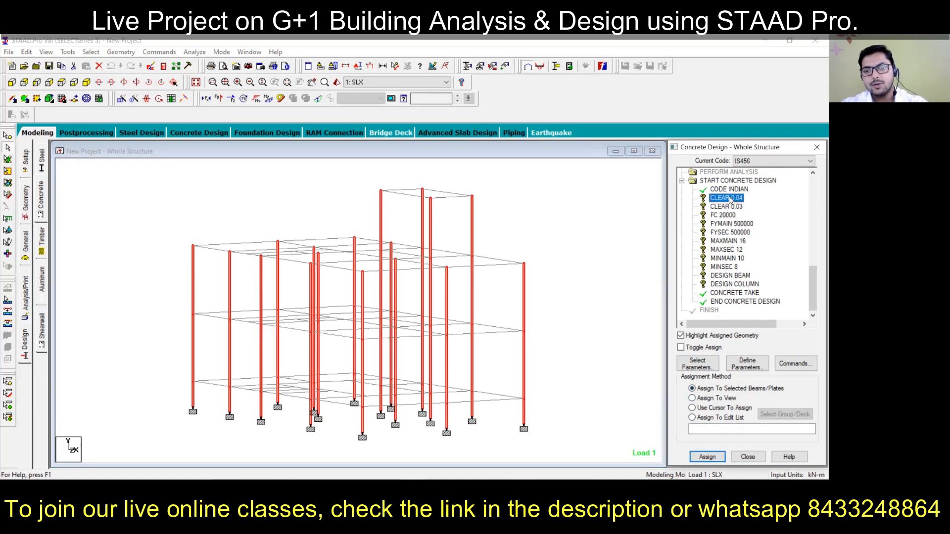
{"action": "left_click", "coordinate": [710, 458]}
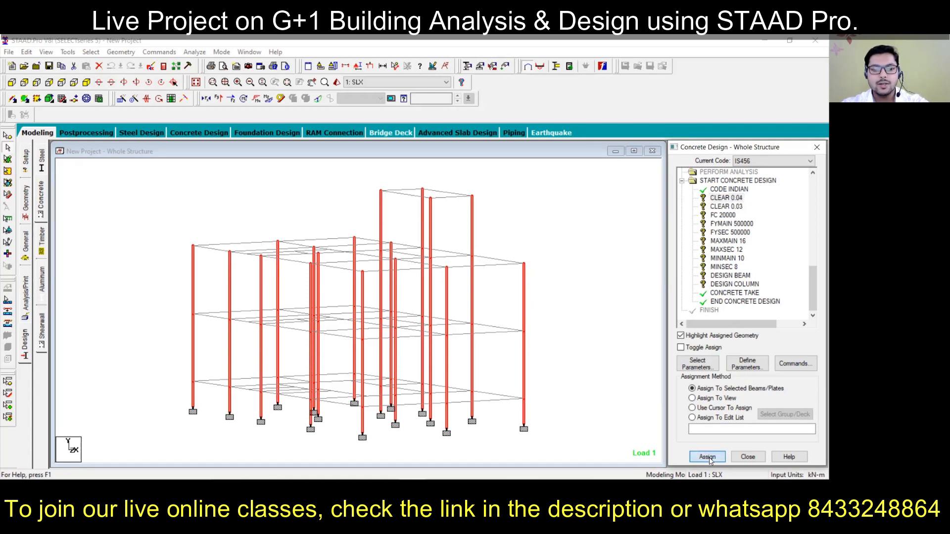
{"action": "left_click", "coordinate": [754, 333]}
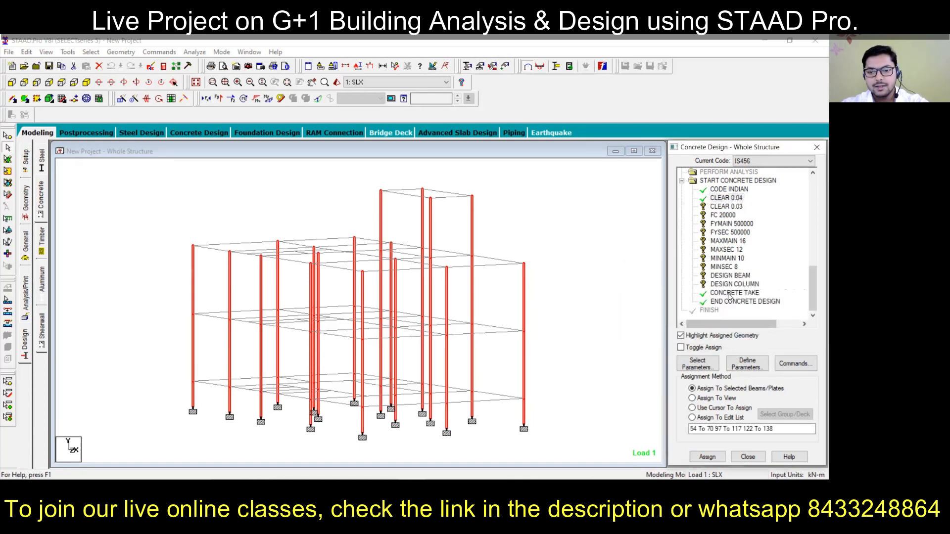
Accept the Auto Save and save the modified structure over the current file
{"action": "left_click", "coordinate": [732, 207]}
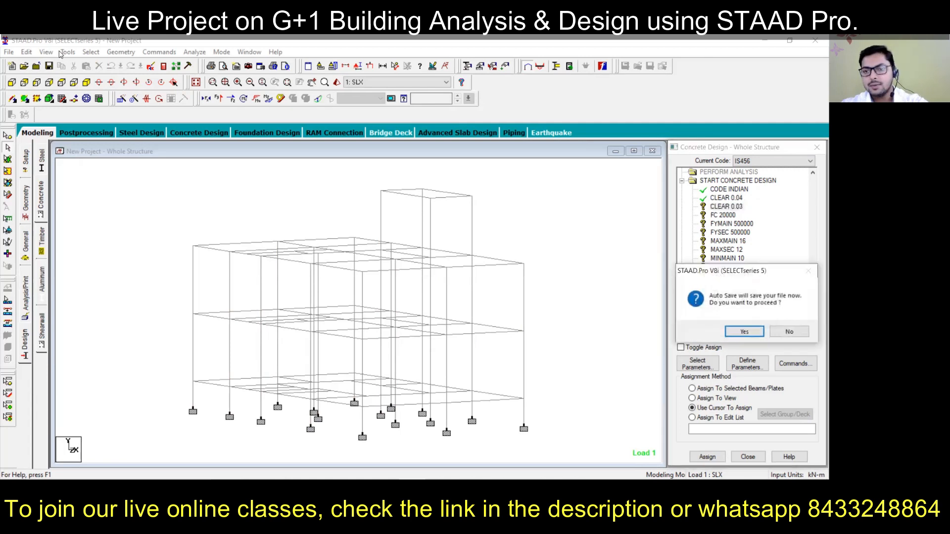
{"action": "key", "text": "Return"}
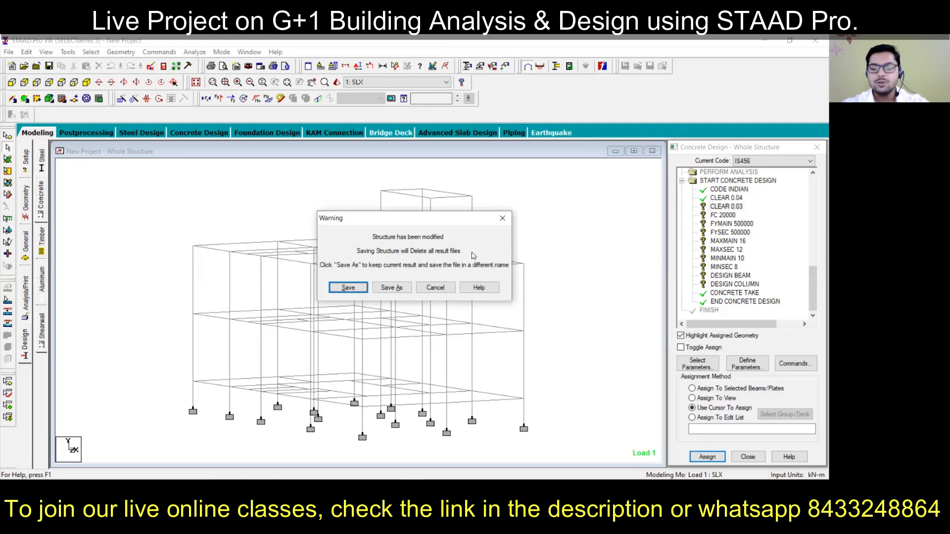
{"action": "key", "text": "Return"}
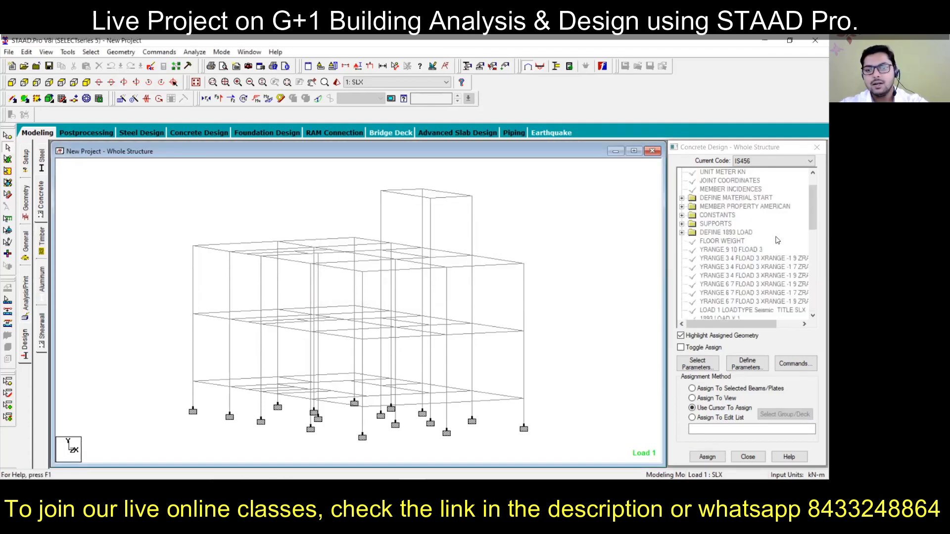
Assign the CLEAR 0.03 parameter to all beams by selecting the members parallel to X and Z
{"action": "scroll", "coordinate": [777, 241], "scroll_direction": "down", "scroll_amount": 10}
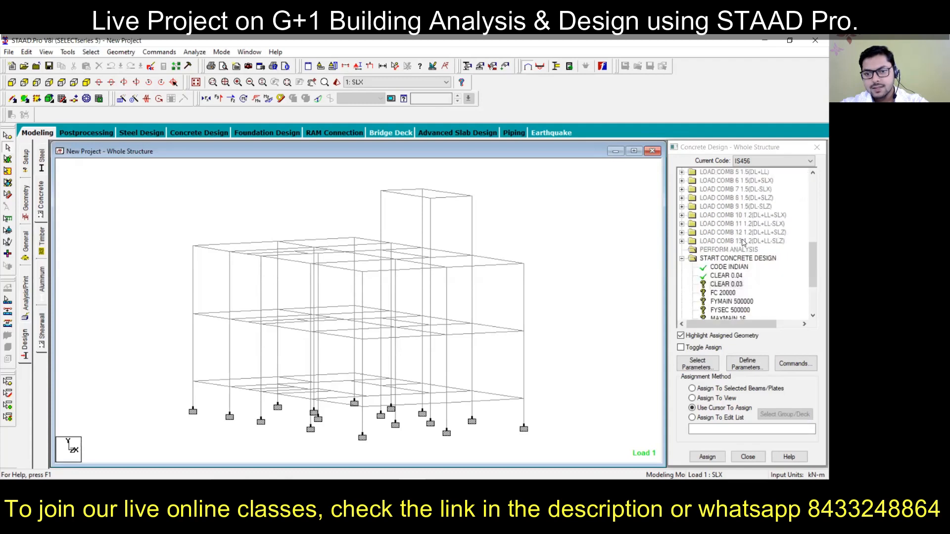
{"action": "scroll", "coordinate": [743, 242], "scroll_direction": "down", "scroll_amount": 3}
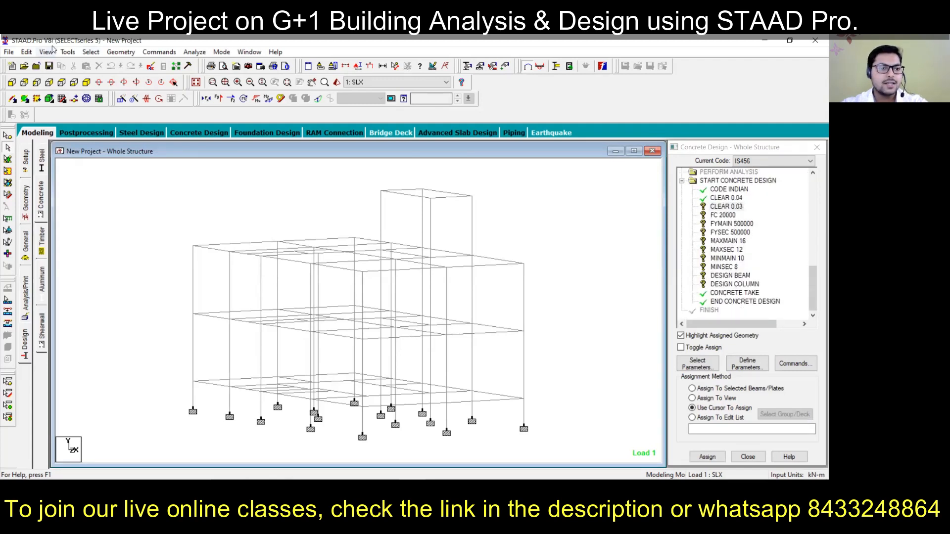
{"action": "left_click", "coordinate": [90, 52]}
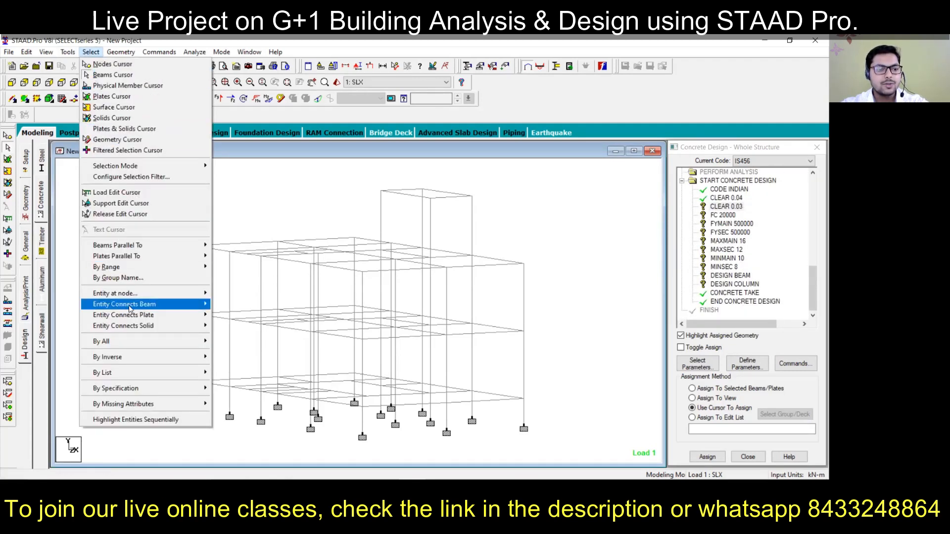
{"action": "mouse_move", "coordinate": [146, 248]}
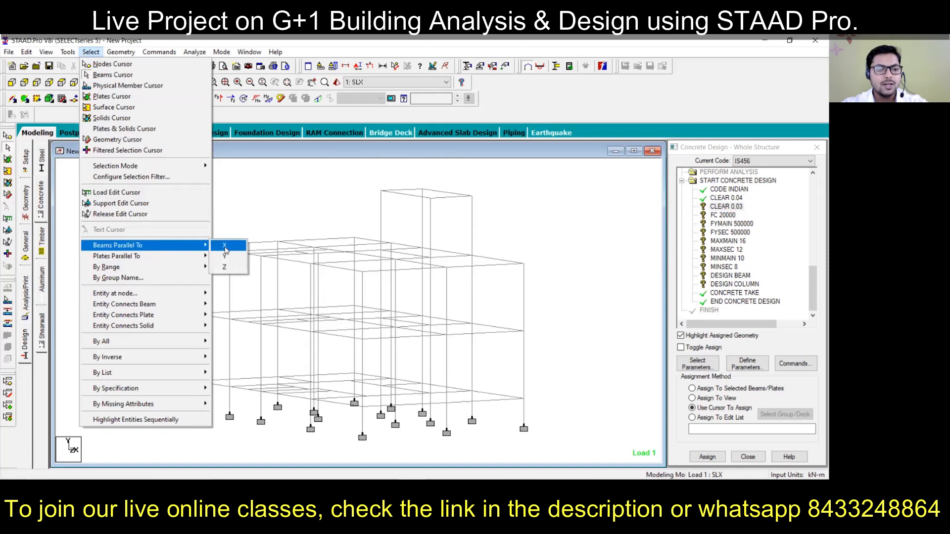
{"action": "left_click", "coordinate": [225, 247]}
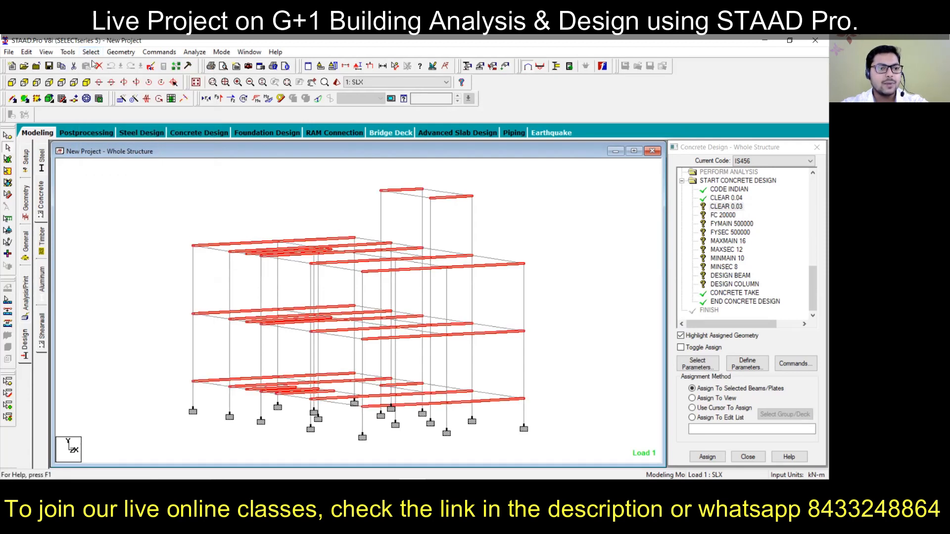
{"action": "left_click", "coordinate": [91, 52]}
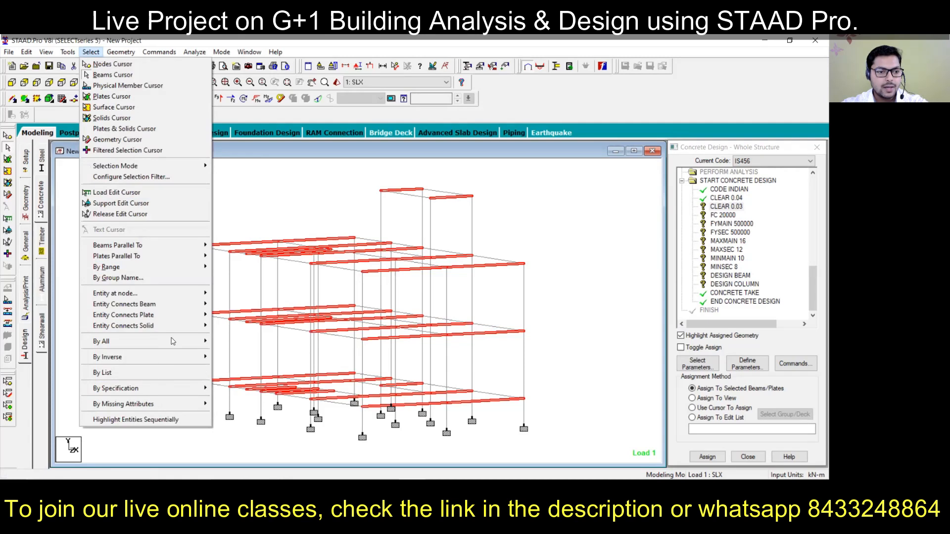
{"action": "mouse_move", "coordinate": [194, 246]}
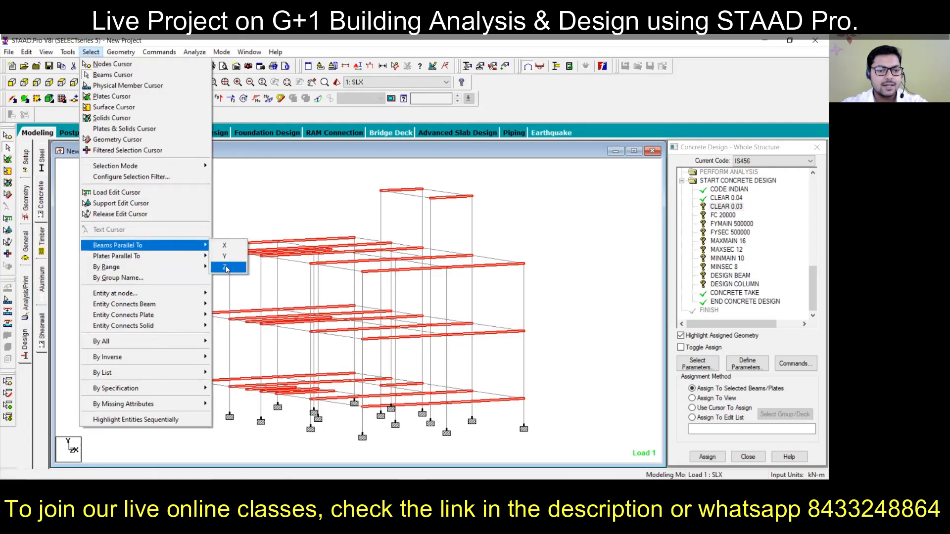
{"action": "left_click", "coordinate": [225, 267]}
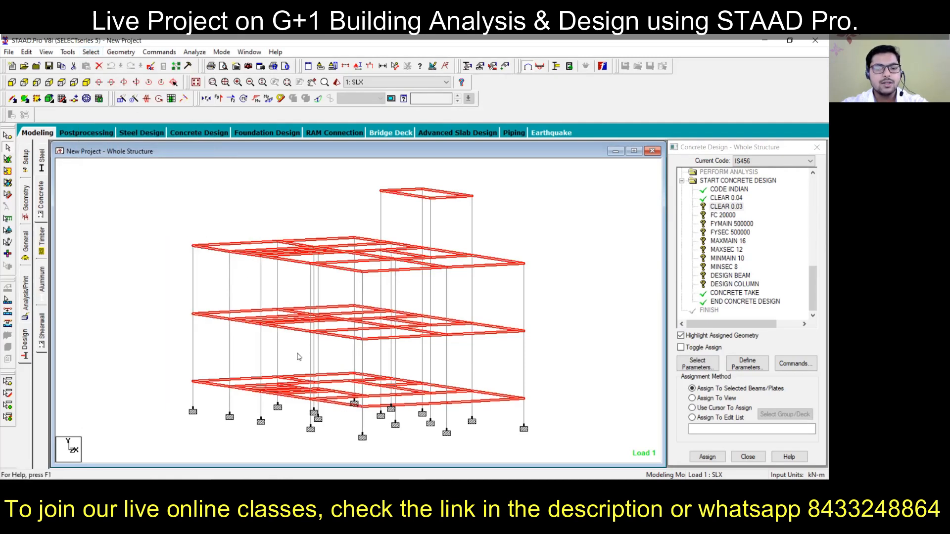
{"action": "left_click", "coordinate": [681, 335]}
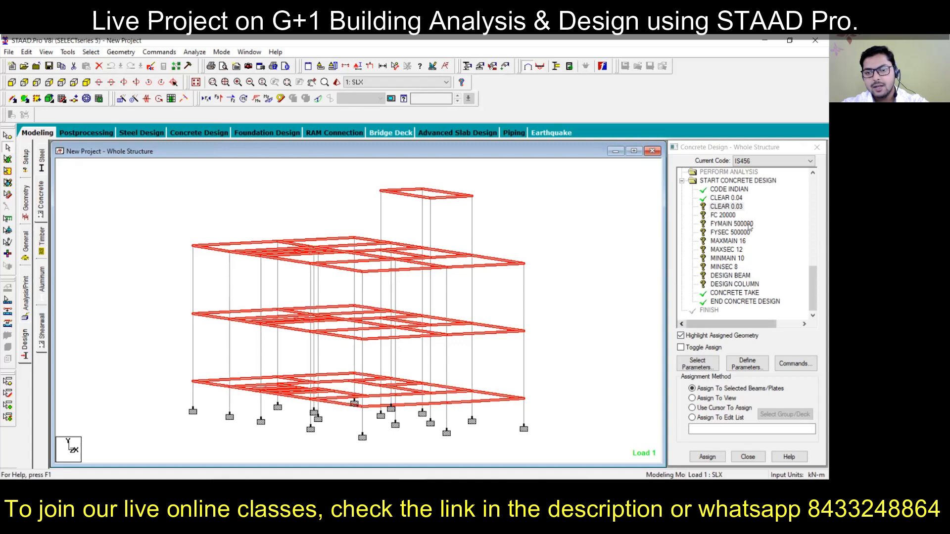
{"action": "left_click", "coordinate": [725, 207]}
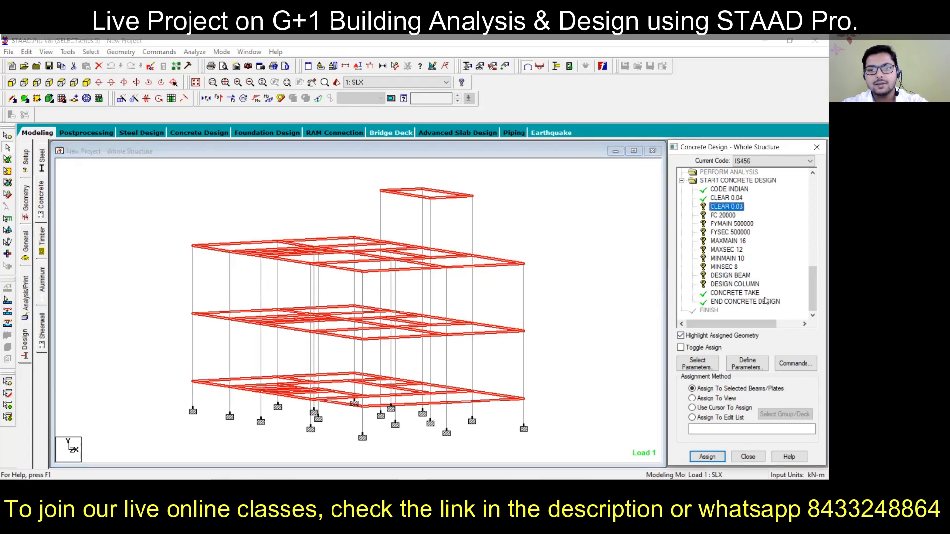
{"action": "left_click", "coordinate": [709, 457]}
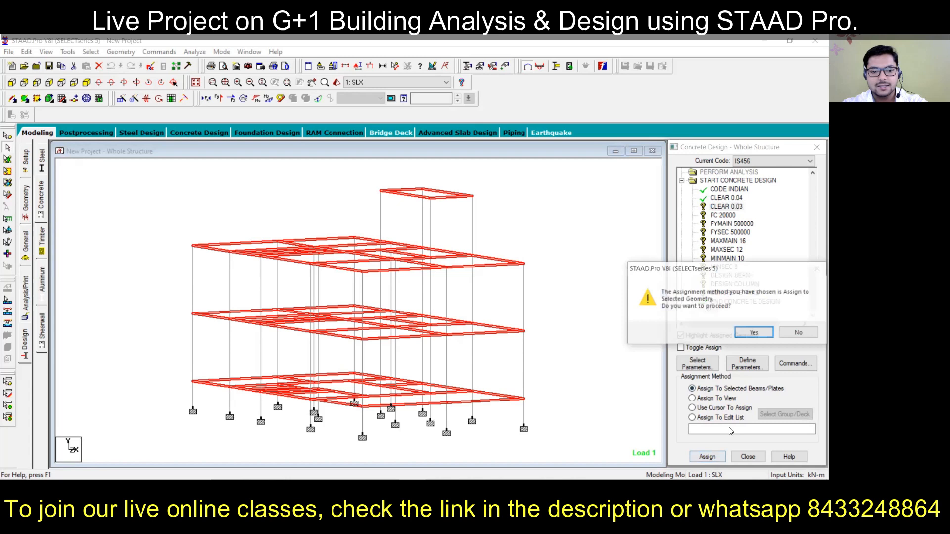
{"action": "left_click", "coordinate": [753, 333]}
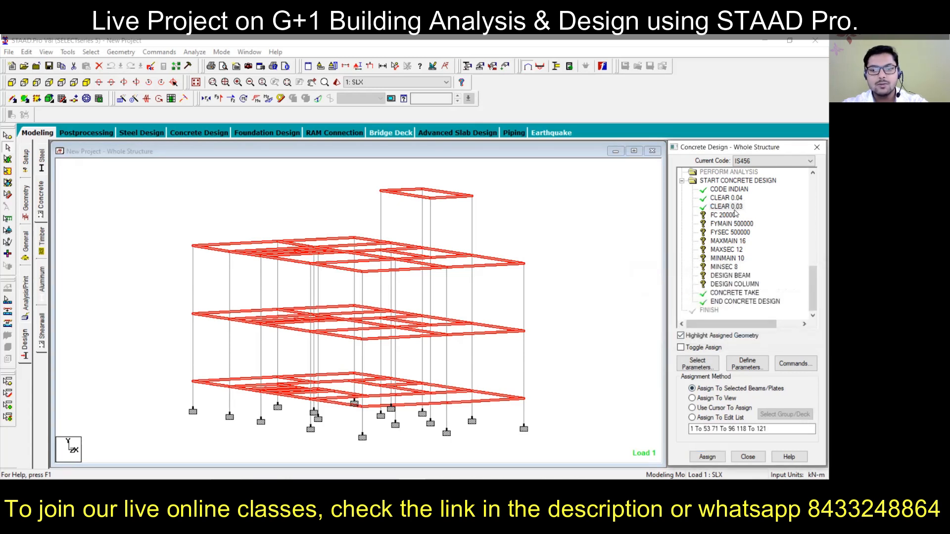
{"action": "left_click", "coordinate": [731, 199]}
{"action": "left_click", "coordinate": [728, 208]}
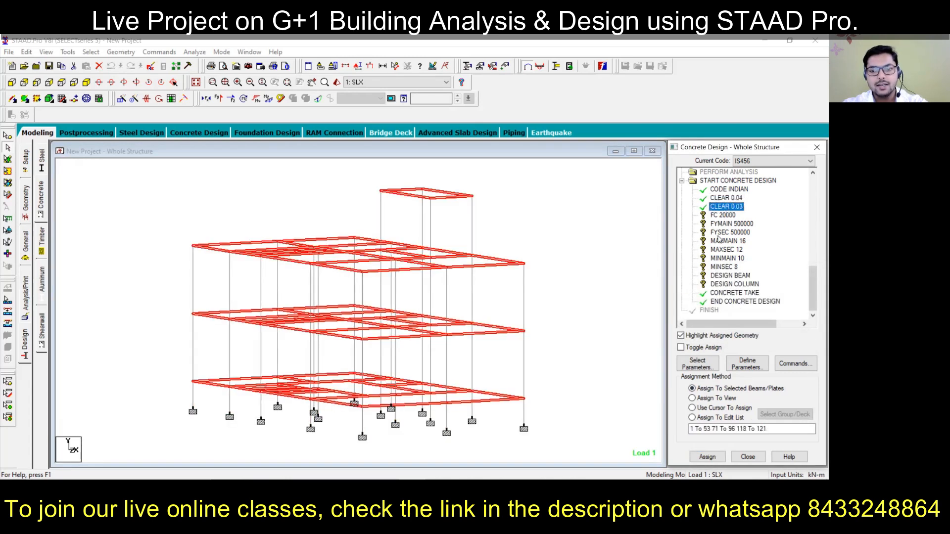
Assign the FC 20000 concrete strength parameter to the whole structure using Assign To View
{"action": "left_click", "coordinate": [724, 216]}
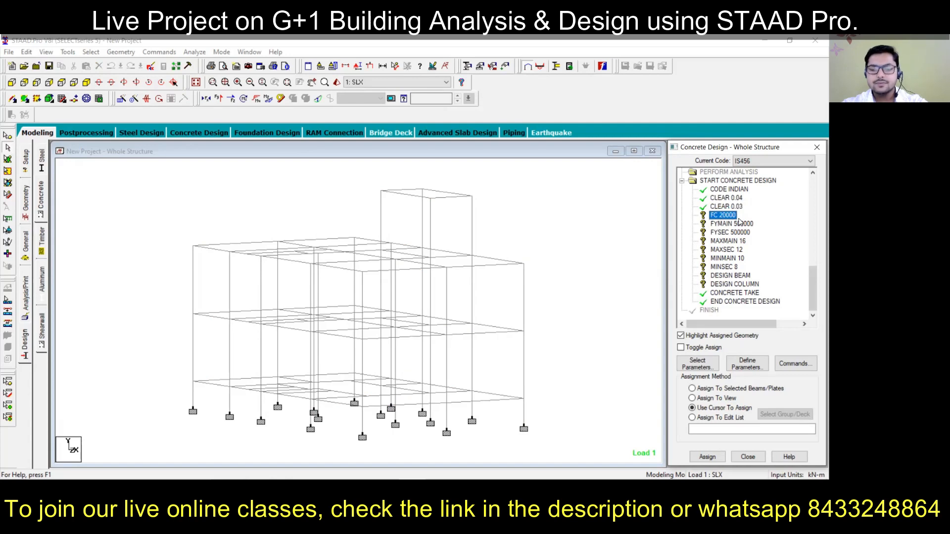
{"action": "left_click", "coordinate": [692, 398]}
{"action": "left_click", "coordinate": [708, 457]}
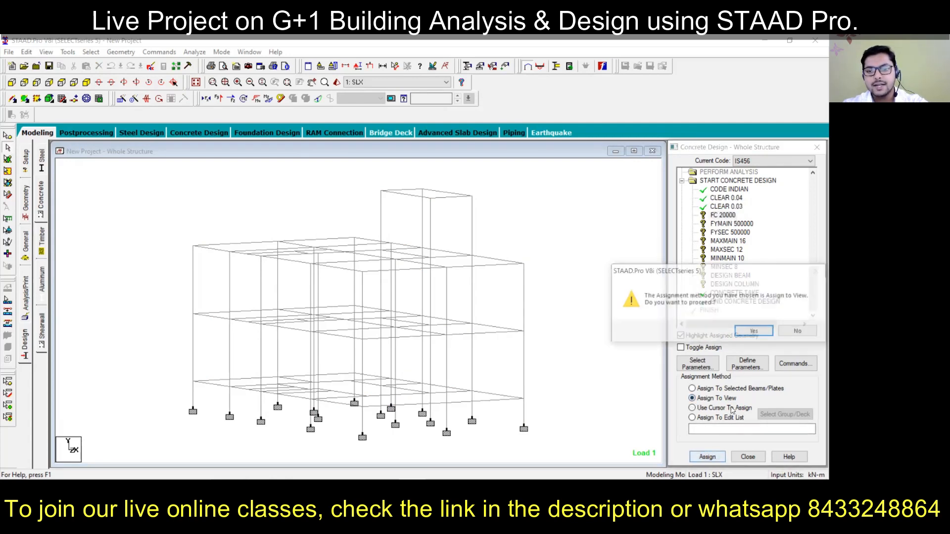
{"action": "left_click", "coordinate": [755, 331]}
Assign the steel yield strengths FYMAIN 500000 and FYSEC 500000 to the whole structure using Assign To View
{"action": "left_click", "coordinate": [732, 223]}
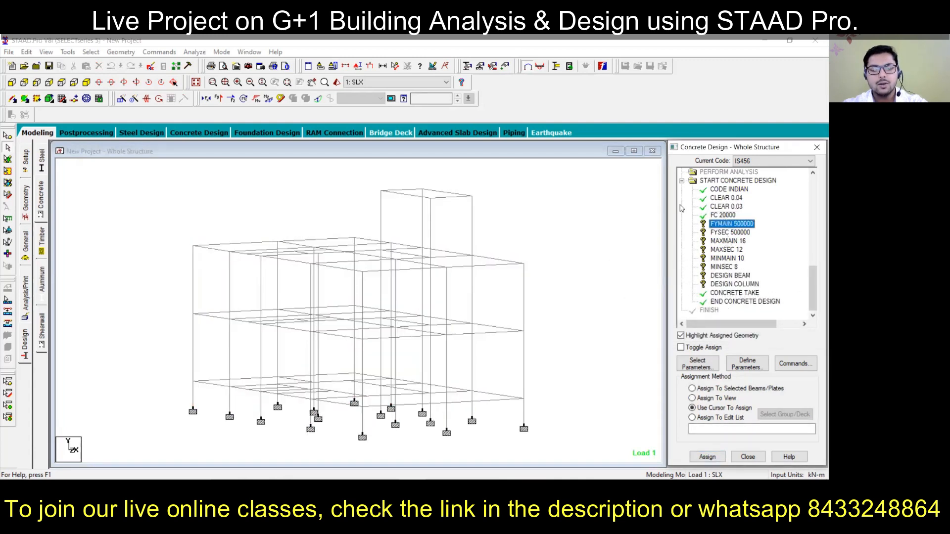
{"action": "left_click", "coordinate": [702, 399]}
{"action": "left_click", "coordinate": [708, 457]}
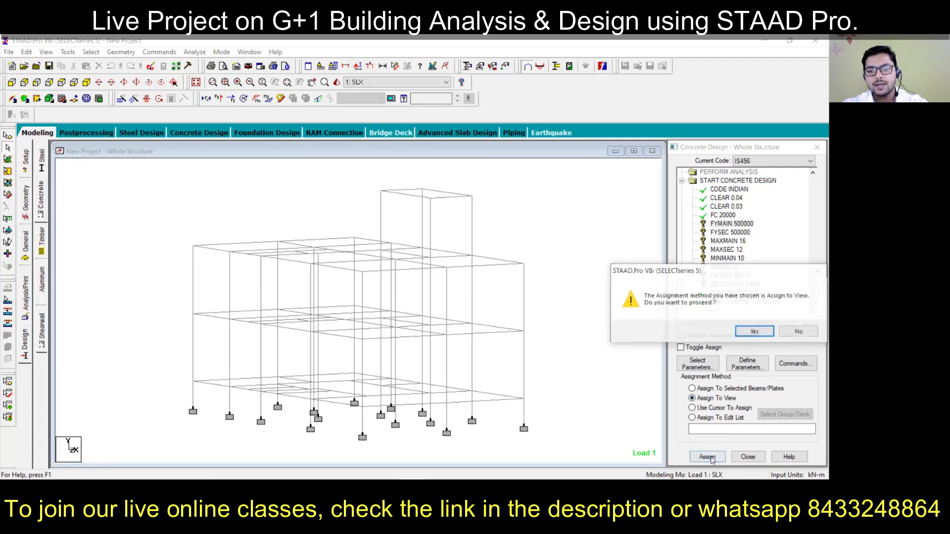
{"action": "left_click", "coordinate": [768, 335]}
{"action": "left_click", "coordinate": [705, 398]}
{"action": "left_click", "coordinate": [707, 456]}
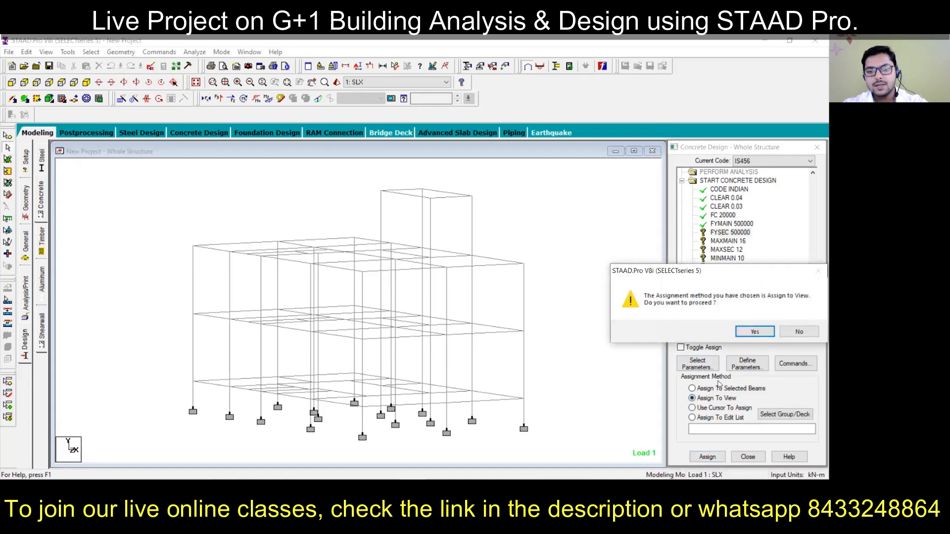
{"action": "left_click", "coordinate": [755, 331]}
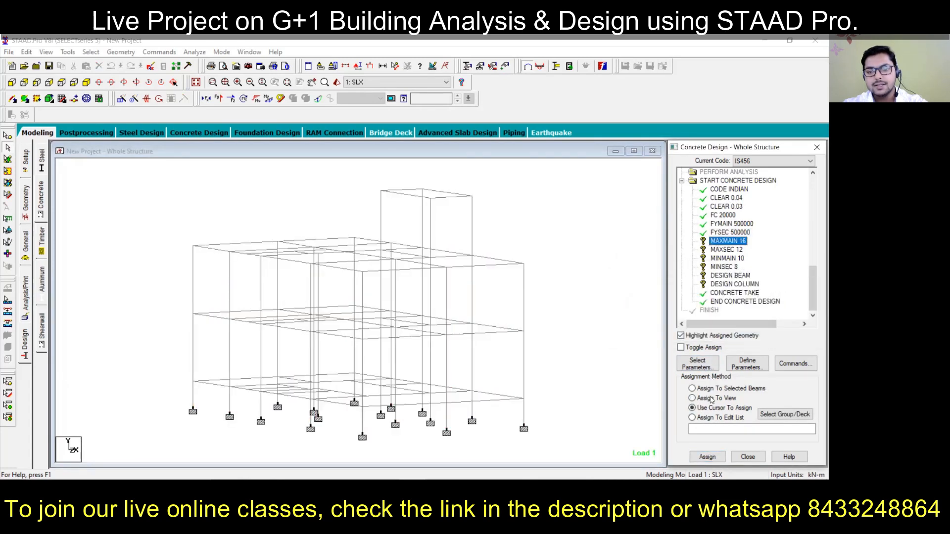
Assign the maximum reinforcement sizes MAXMAIN 16 and MAXSEC 12 to all members in view
{"action": "left_click", "coordinate": [693, 398]}
{"action": "left_click", "coordinate": [708, 457]}
{"action": "left_click", "coordinate": [755, 331]}
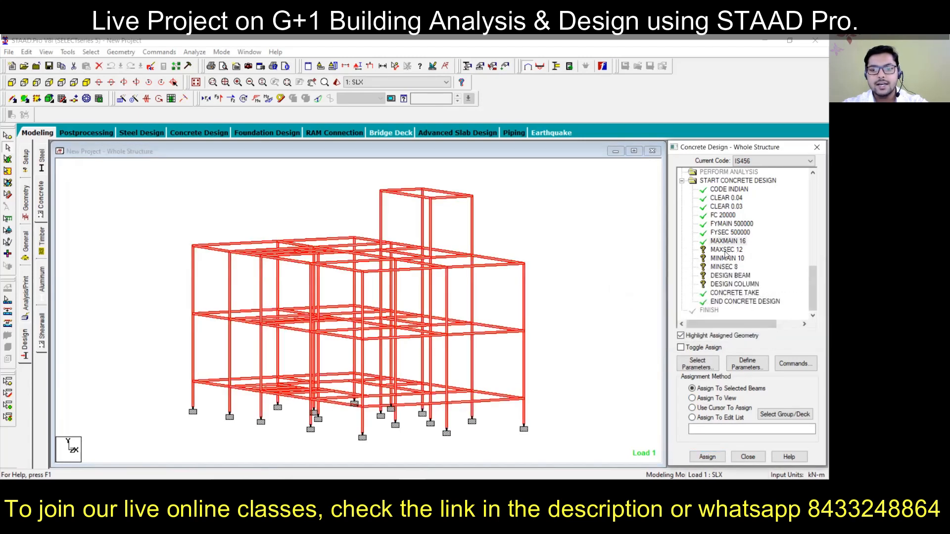
{"action": "left_click", "coordinate": [725, 250]}
{"action": "left_click", "coordinate": [708, 398]}
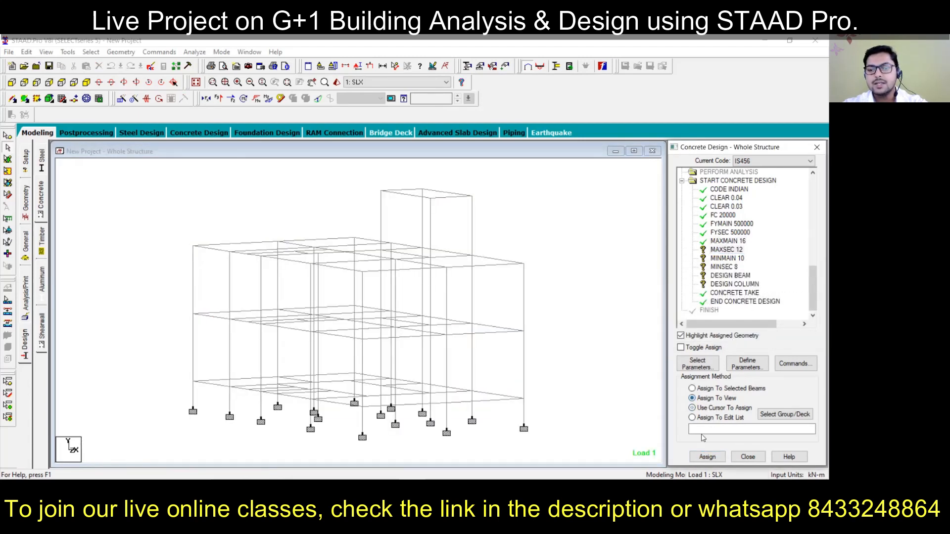
{"action": "left_click", "coordinate": [708, 457]}
{"action": "left_click", "coordinate": [752, 335]}
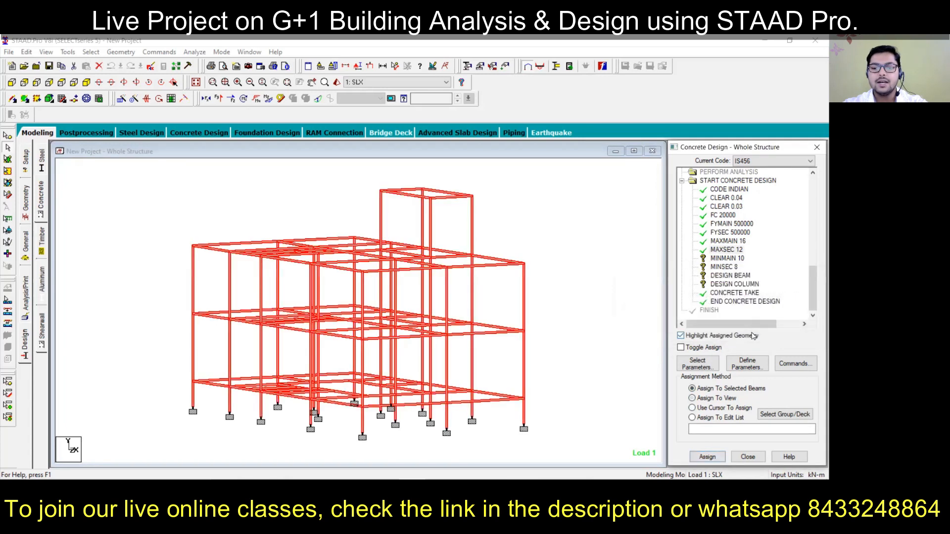
Assign the minimum reinforcement sizes MINMAIN 10 and MINSEC 8 to all members in view
{"action": "left_click", "coordinate": [717, 259]}
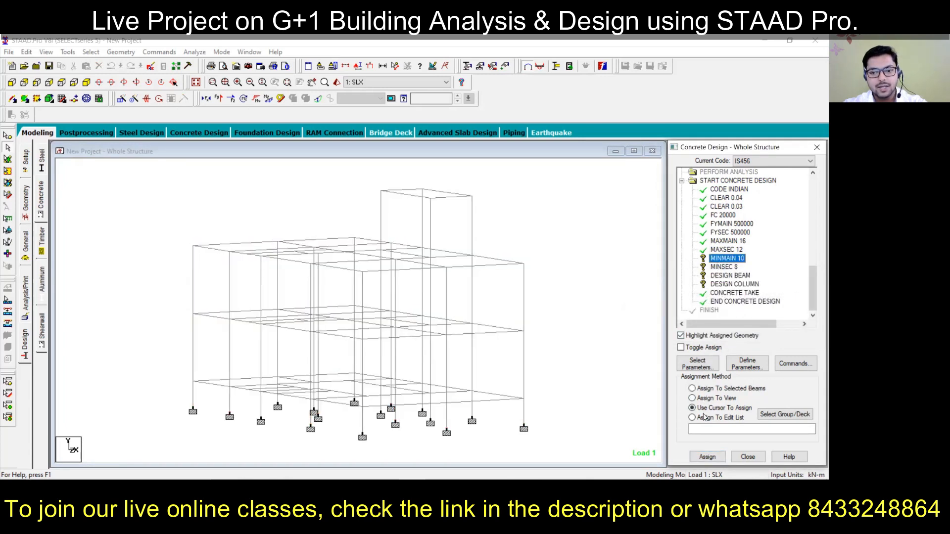
{"action": "left_click", "coordinate": [707, 398]}
{"action": "left_click", "coordinate": [708, 456]}
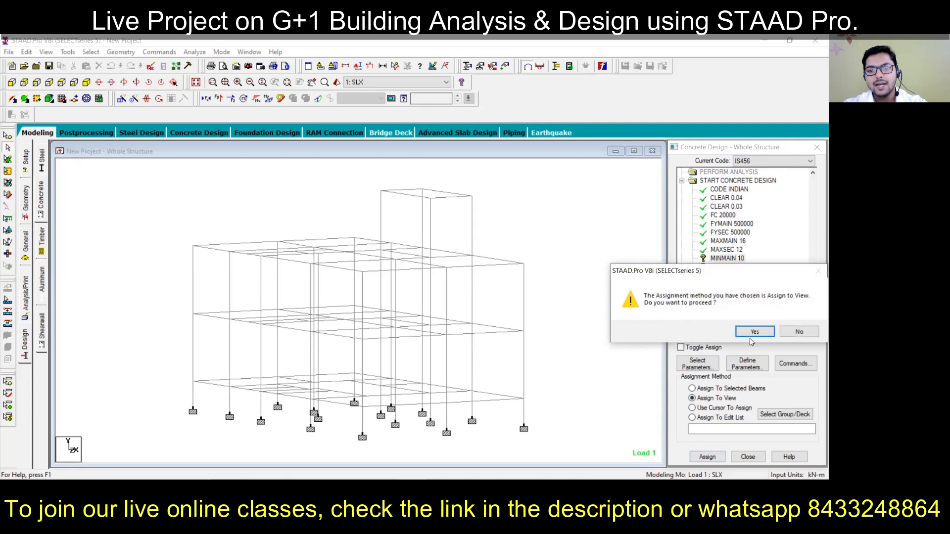
{"action": "left_click", "coordinate": [752, 330]}
{"action": "left_click", "coordinate": [724, 267]}
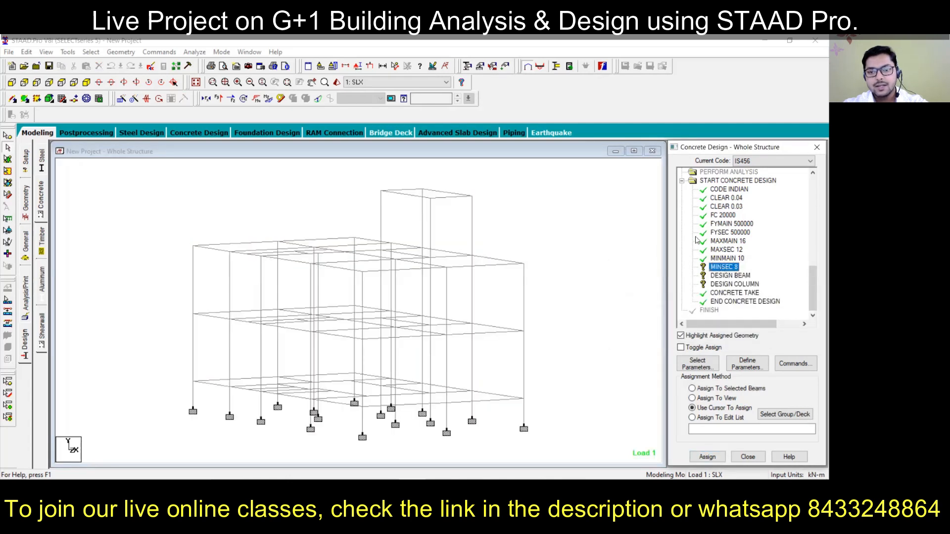
{"action": "left_click", "coordinate": [692, 398]}
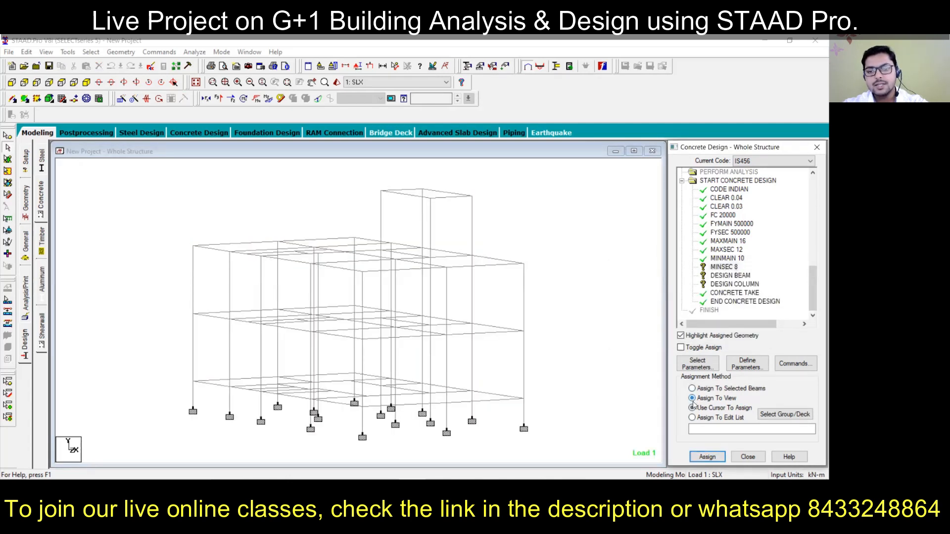
{"action": "left_click", "coordinate": [723, 268]}
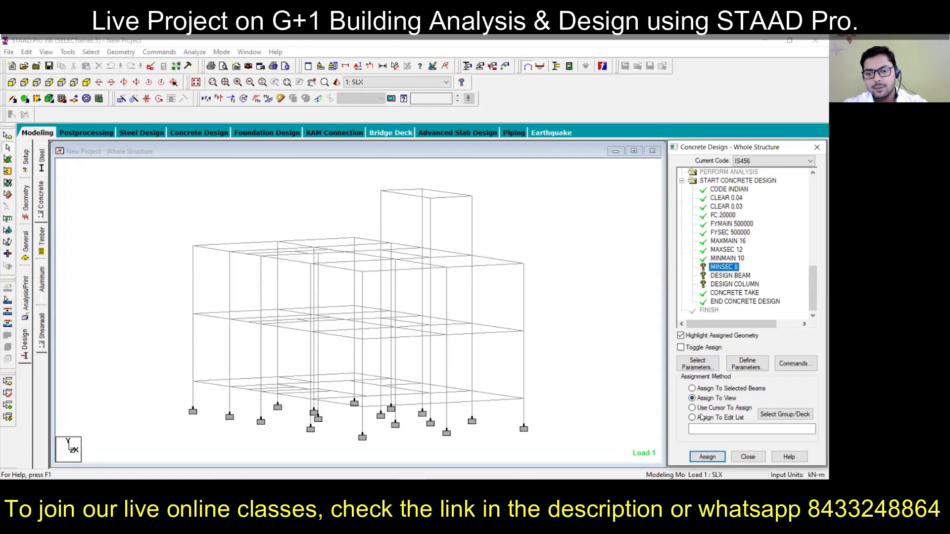
{"action": "left_click", "coordinate": [708, 457]}
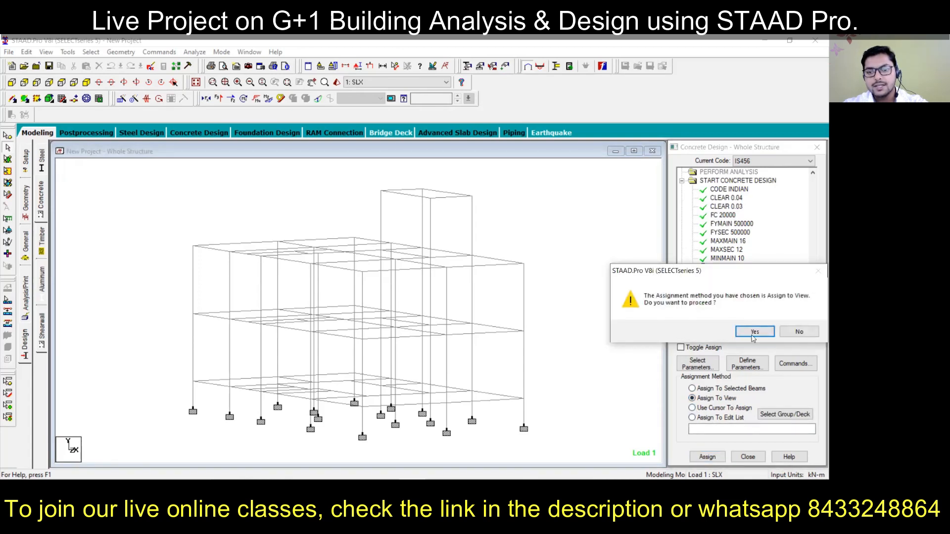
{"action": "left_click", "coordinate": [754, 332]}
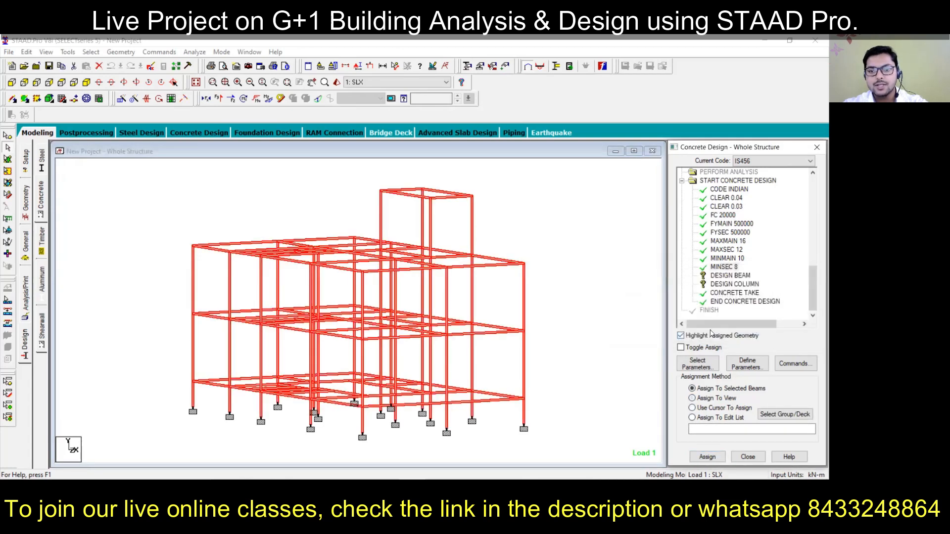
Assign the DESIGN BEAM command to all members parallel to the X and Z axes using Assign To Selected Beams
{"action": "left_click", "coordinate": [722, 276]}
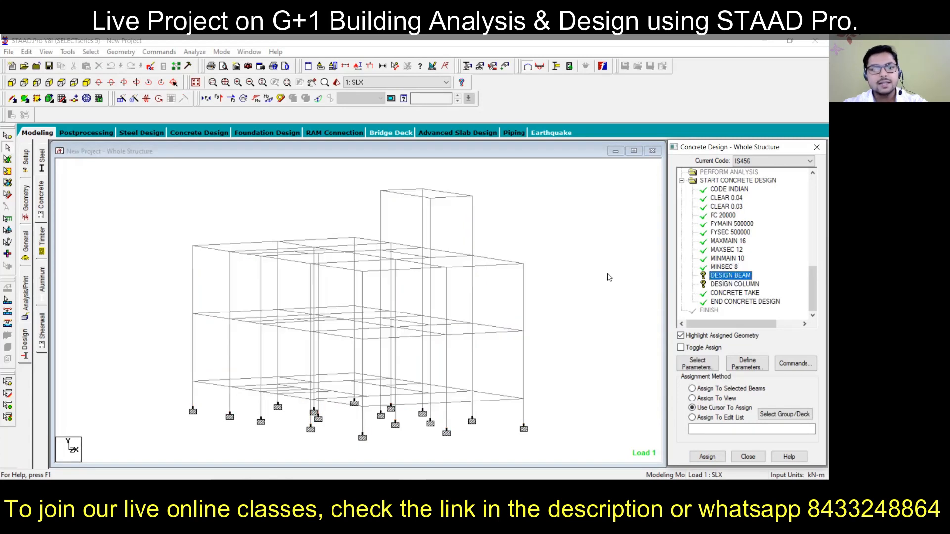
{"action": "left_click", "coordinate": [90, 52]}
{"action": "mouse_move", "coordinate": [143, 245]}
{"action": "left_click", "coordinate": [222, 246]}
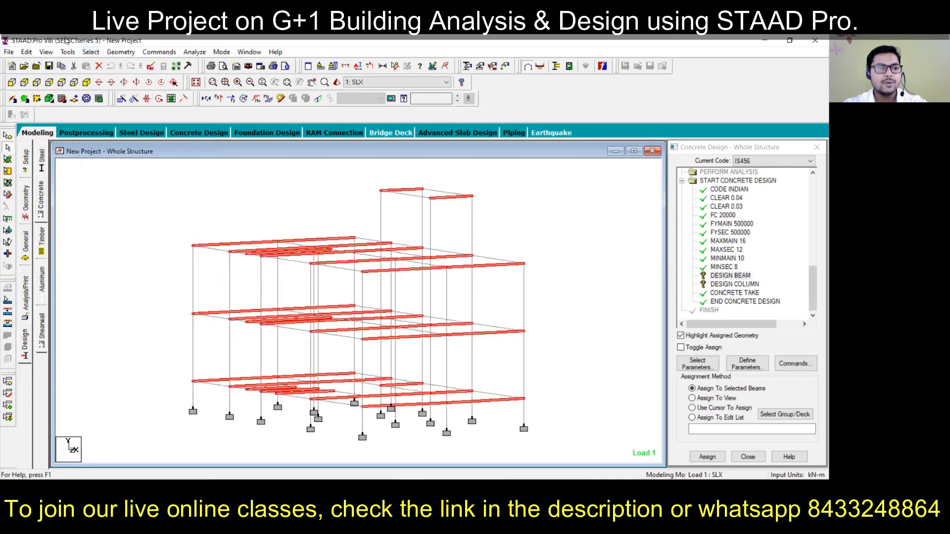
{"action": "left_click", "coordinate": [90, 52]}
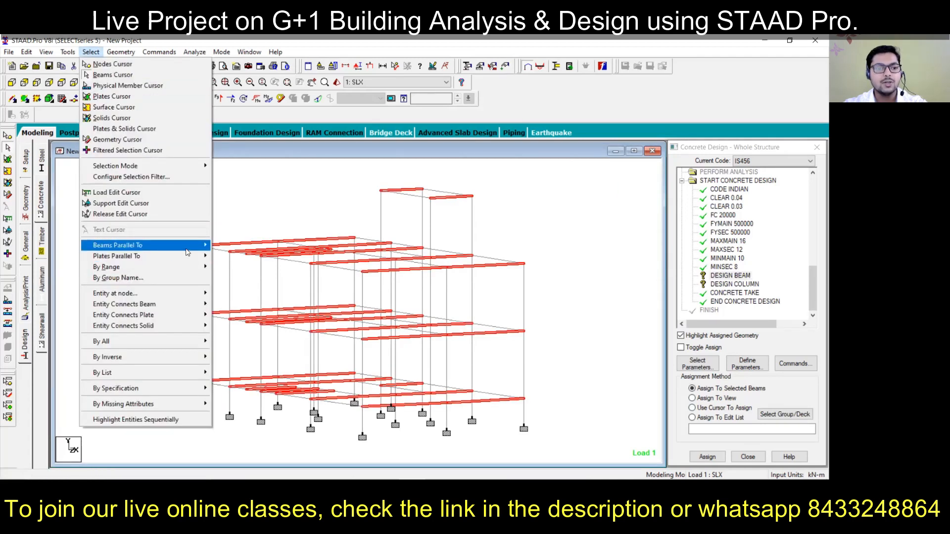
{"action": "mouse_move", "coordinate": [188, 245]}
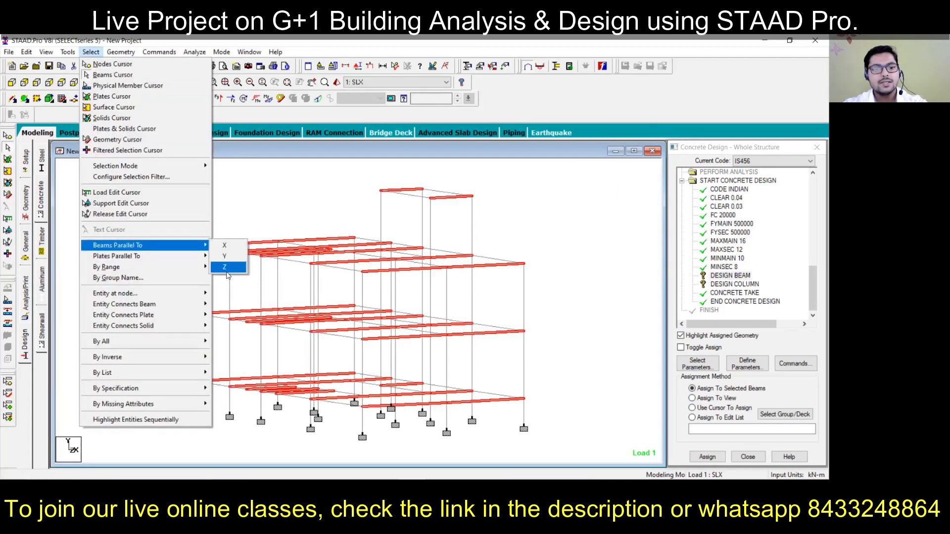
{"action": "left_click", "coordinate": [226, 267]}
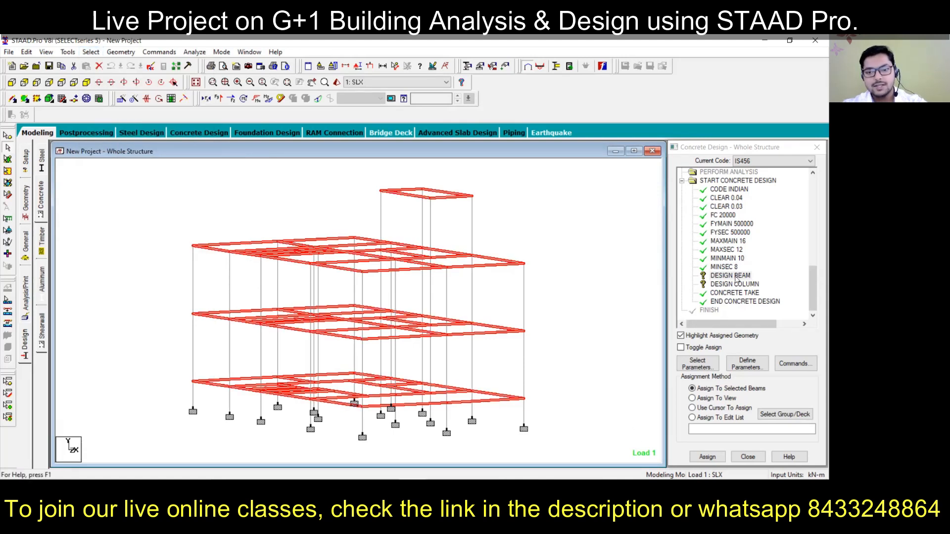
{"action": "left_click", "coordinate": [730, 275]}
{"action": "left_click", "coordinate": [707, 456]}
{"action": "left_click", "coordinate": [738, 333]}
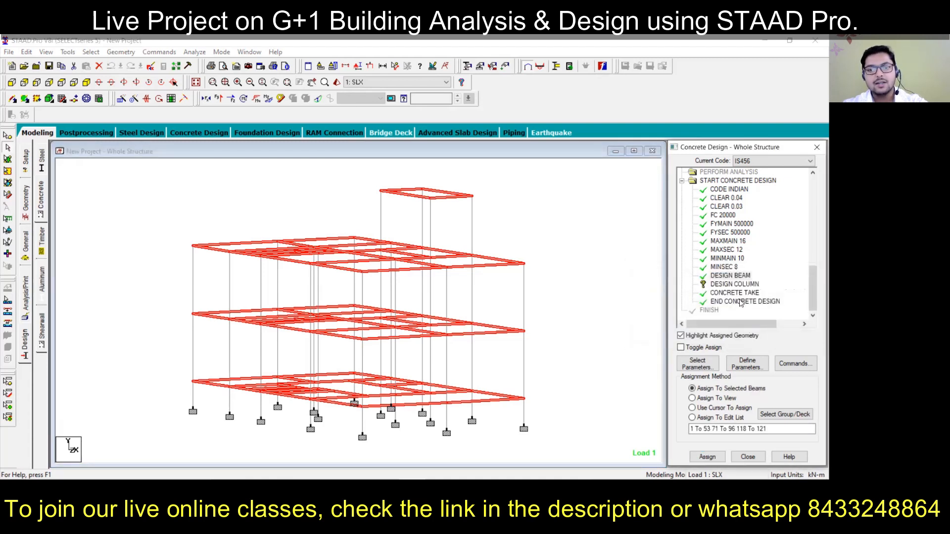
Assign the DESIGN COLUMN command to all members parallel to the Y axis, then clear the selection
{"action": "left_click", "coordinate": [737, 285]}
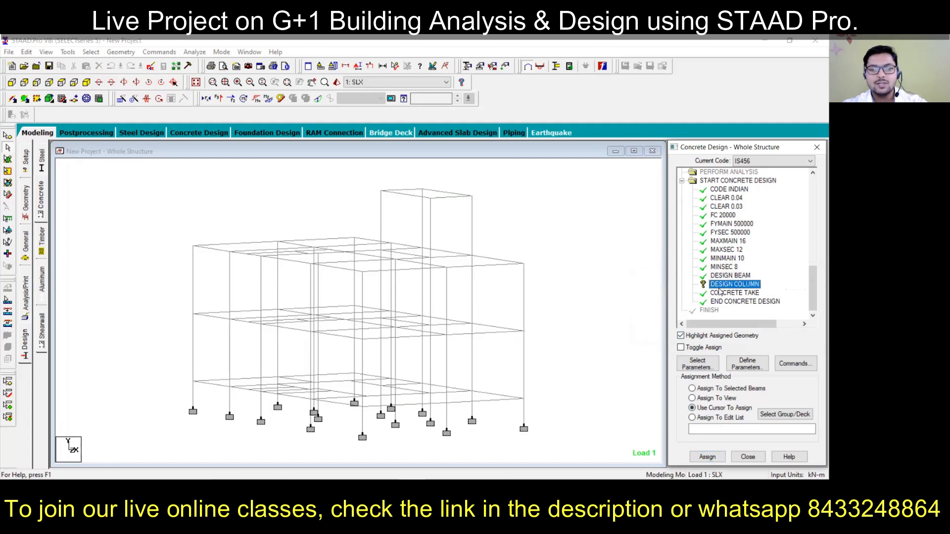
{"action": "left_click", "coordinate": [91, 52]}
{"action": "mouse_move", "coordinate": [178, 246]}
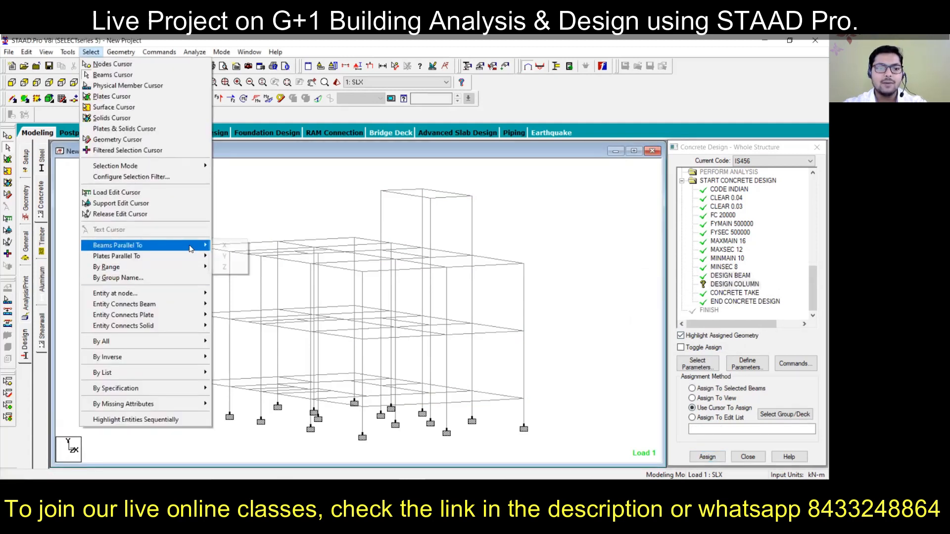
{"action": "left_click", "coordinate": [232, 258]}
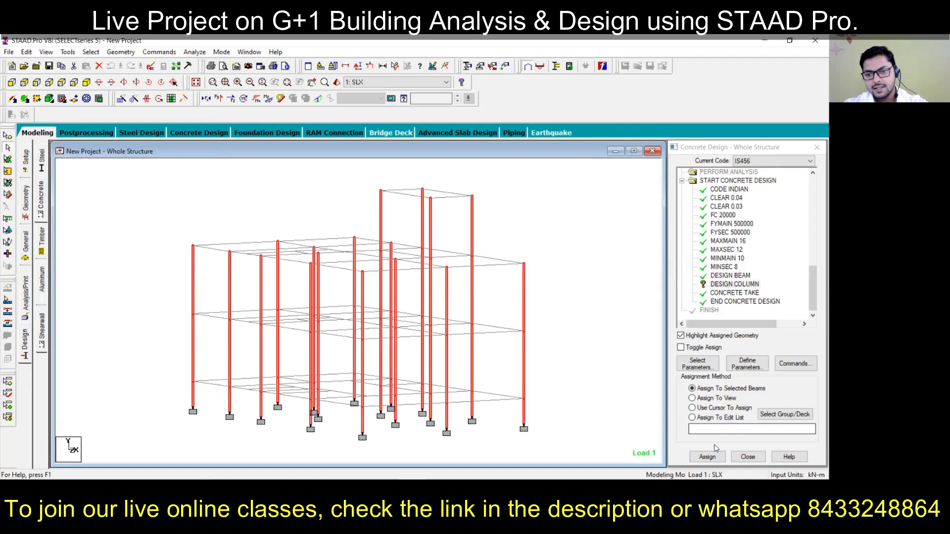
{"action": "left_click", "coordinate": [735, 284]}
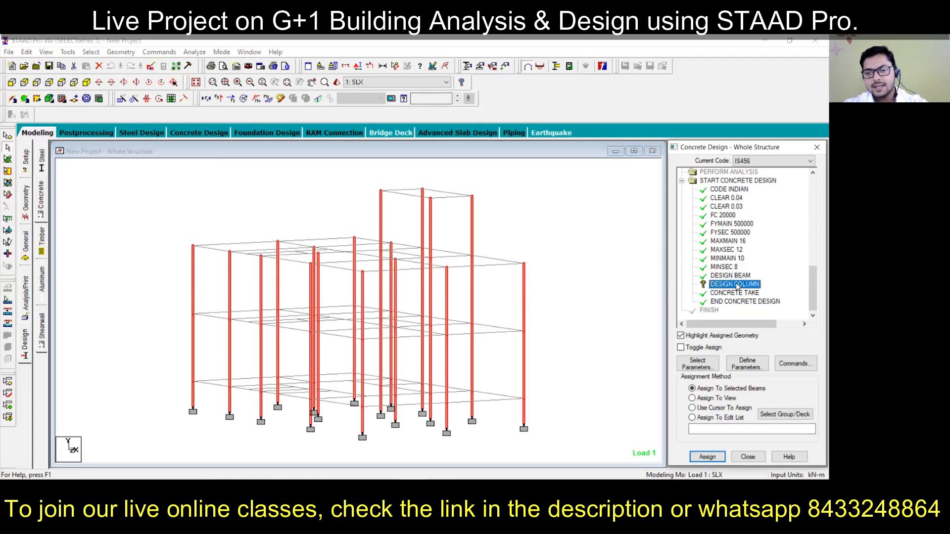
{"action": "left_click", "coordinate": [708, 456]}
{"action": "left_click", "coordinate": [756, 333]}
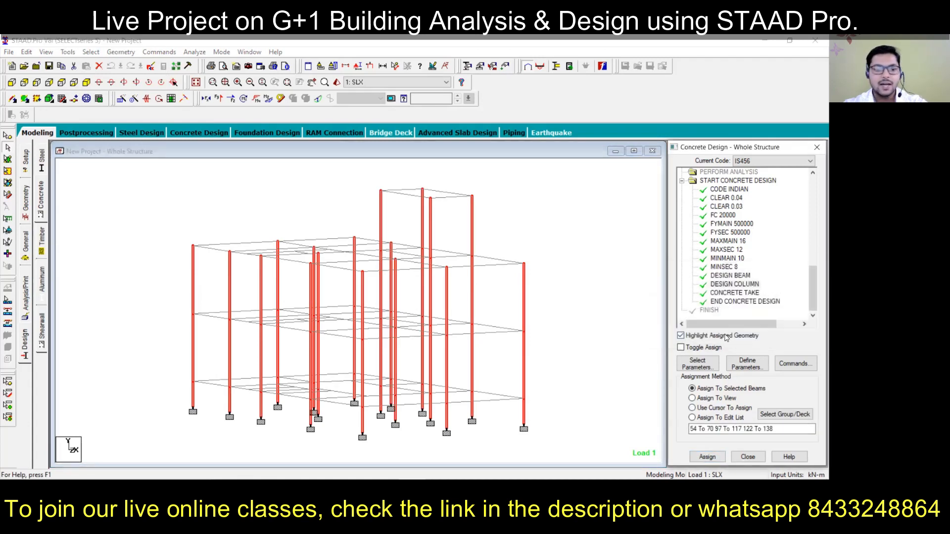
{"action": "left_click", "coordinate": [624, 275]}
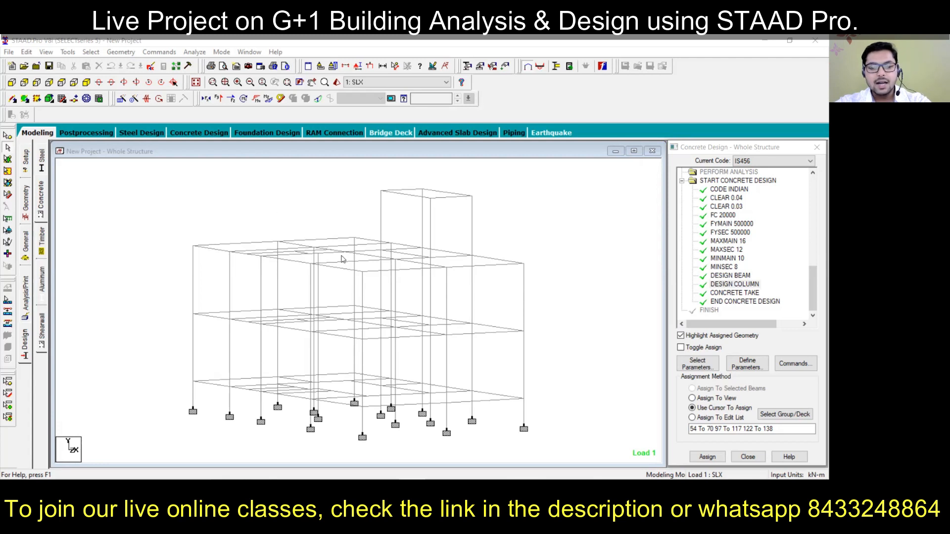
Run the analysis and concrete design, check the error and warning summary, and finish in Modeling Mode
{"action": "scroll", "coordinate": [341, 259], "scroll_direction": "down", "scroll_amount": 1}
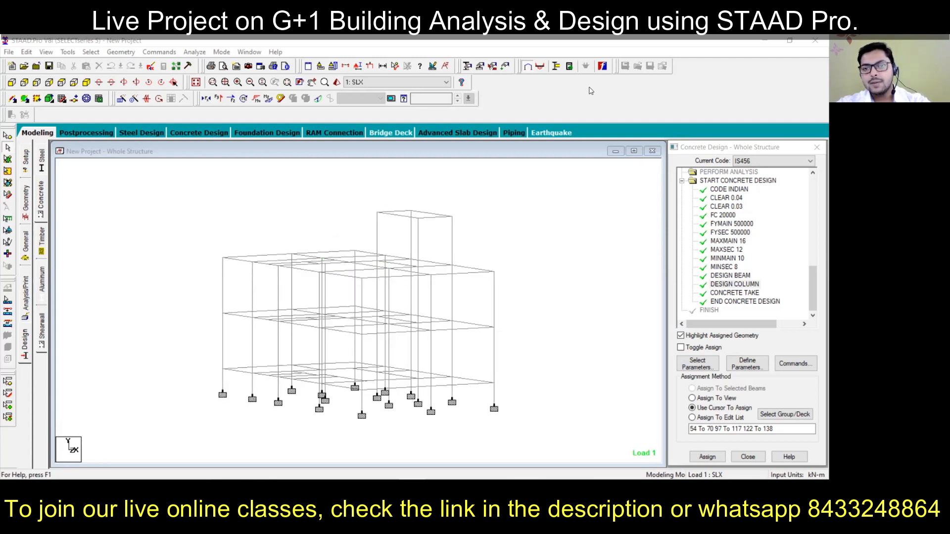
{"action": "left_click", "coordinate": [193, 52]}
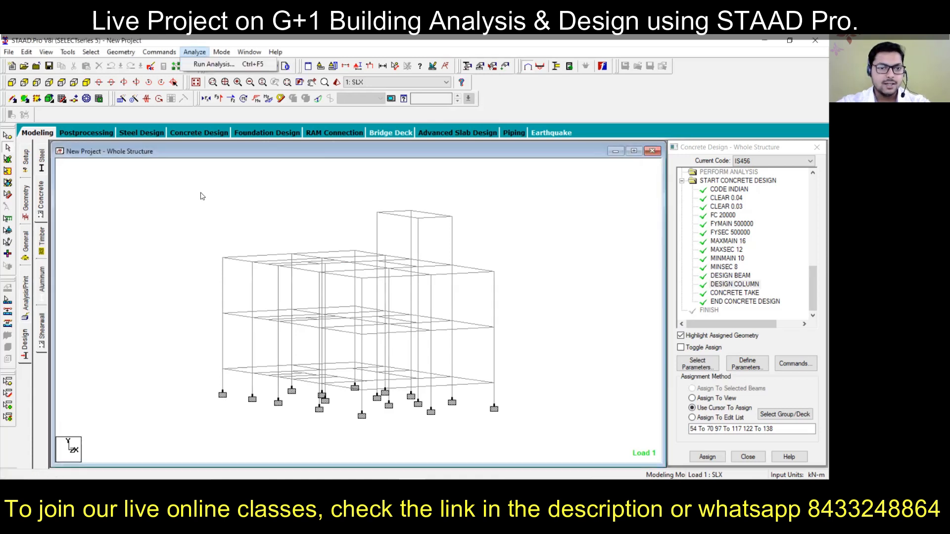
{"action": "left_click", "coordinate": [200, 65]}
{"action": "left_click", "coordinate": [351, 289]}
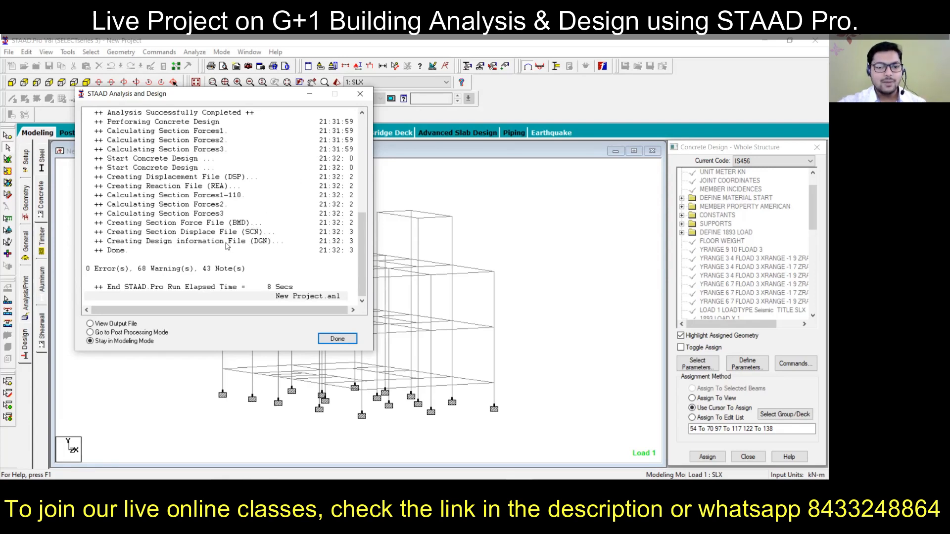
{"action": "left_click", "coordinate": [178, 269]}
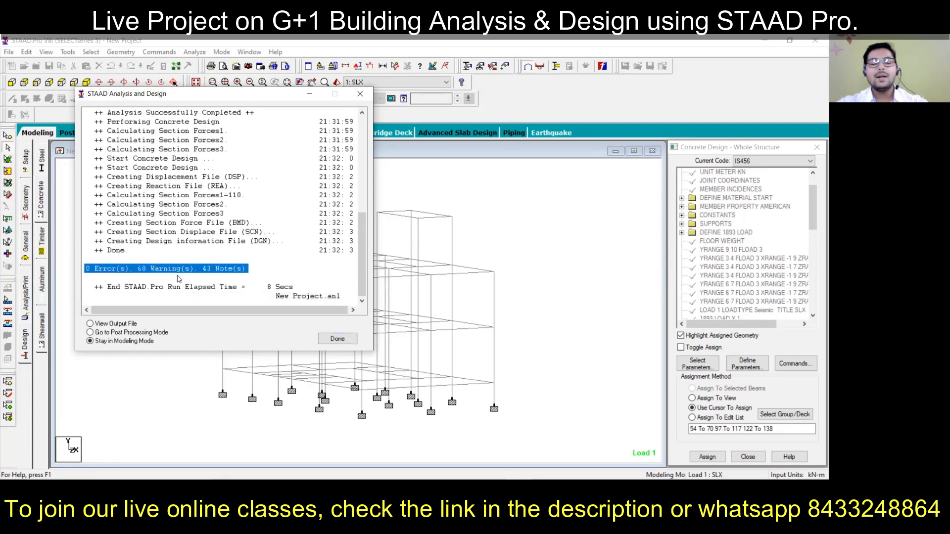
{"action": "left_click", "coordinate": [343, 345]}
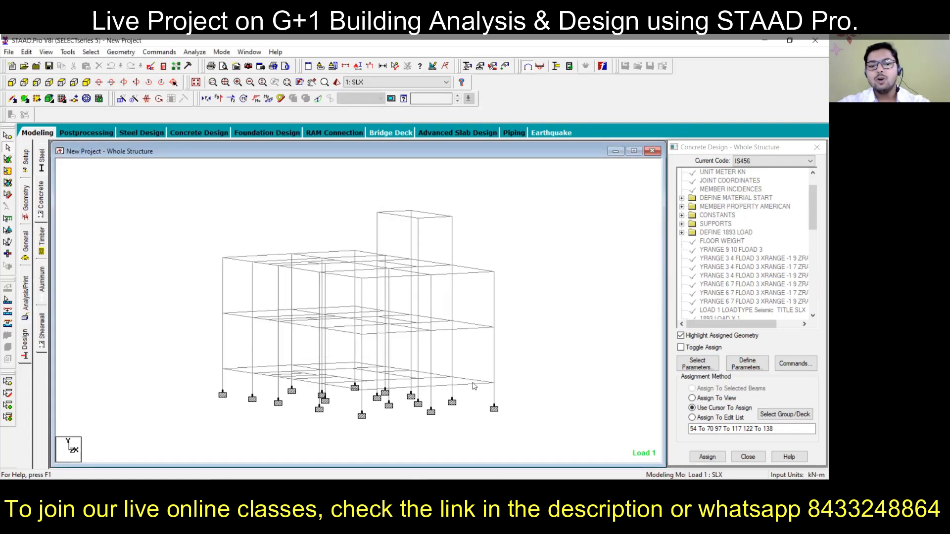
Inspect the geometry details of beam 72 at the main roof level and close its properties
{"action": "double_click", "coordinate": [474, 274]}
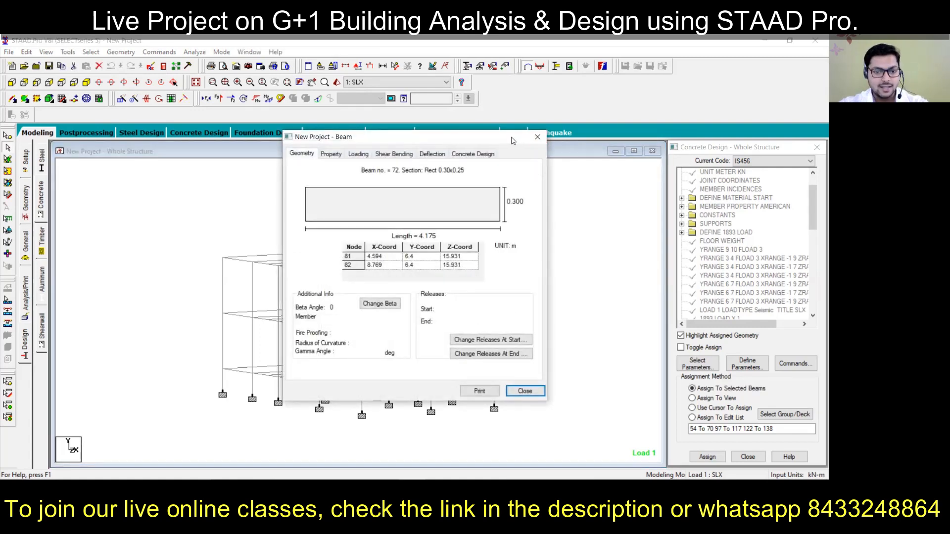
{"action": "left_click_drag", "start_coordinate": [512, 140], "coordinate": [322, 138]}
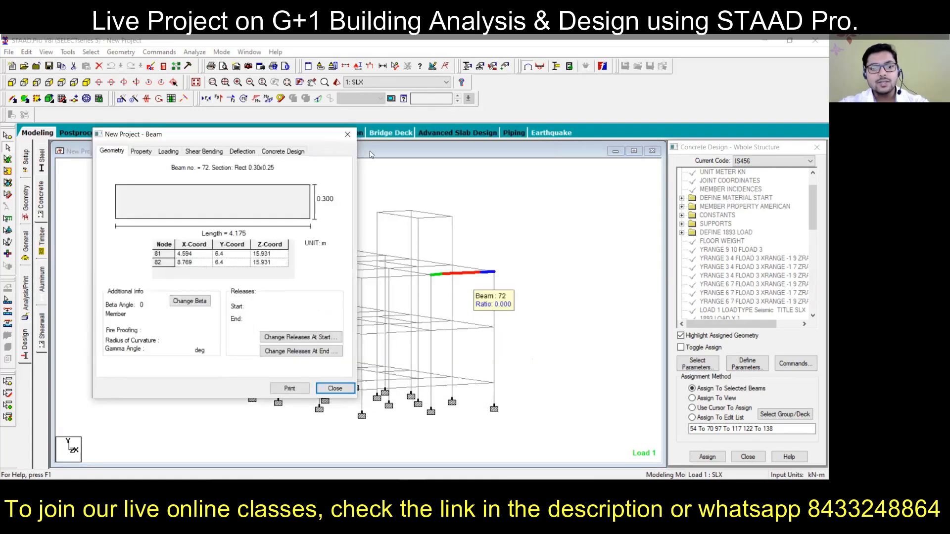
{"action": "left_click", "coordinate": [347, 135]}
Examine the deflection and concrete design results of upper-storey corner column 107
{"action": "left_click", "coordinate": [495, 298]}
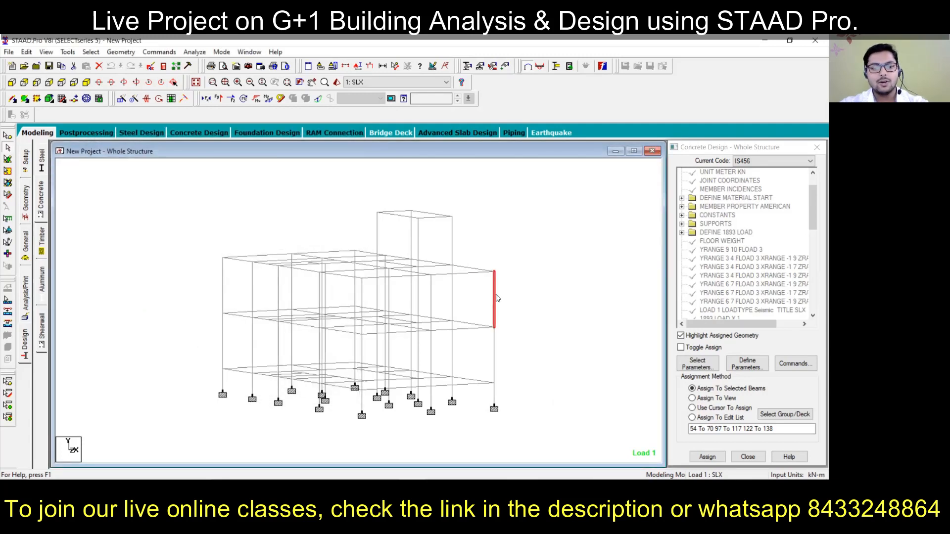
{"action": "double_click", "coordinate": [496, 299]}
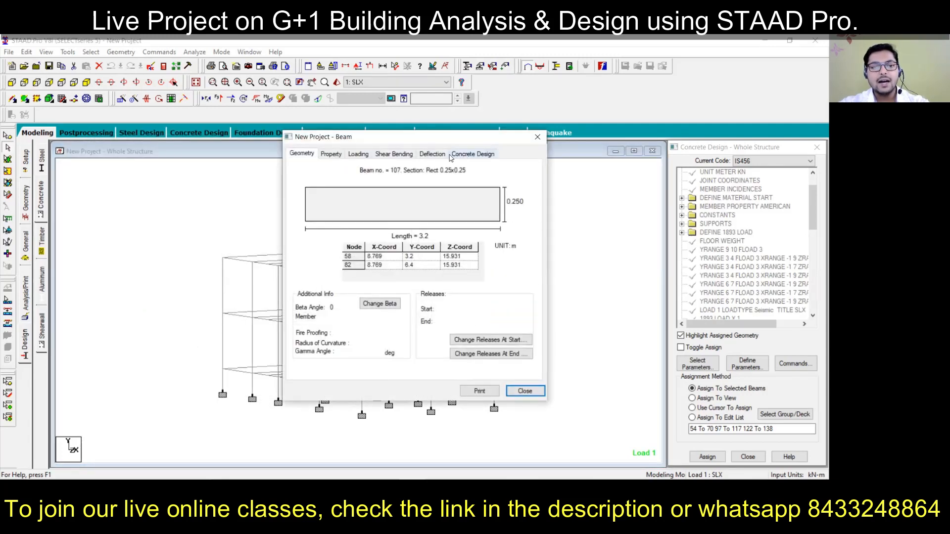
{"action": "left_click", "coordinate": [433, 154]}
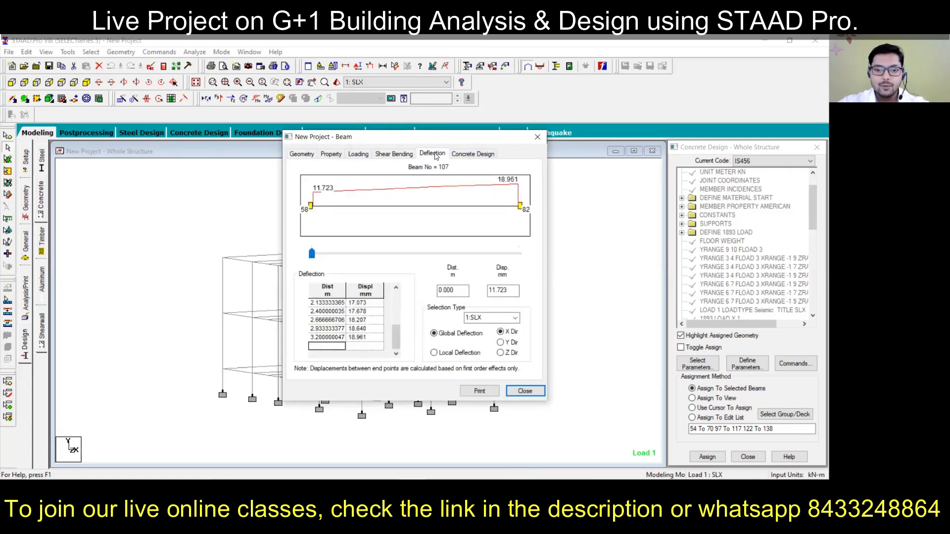
{"action": "left_click", "coordinate": [466, 154]}
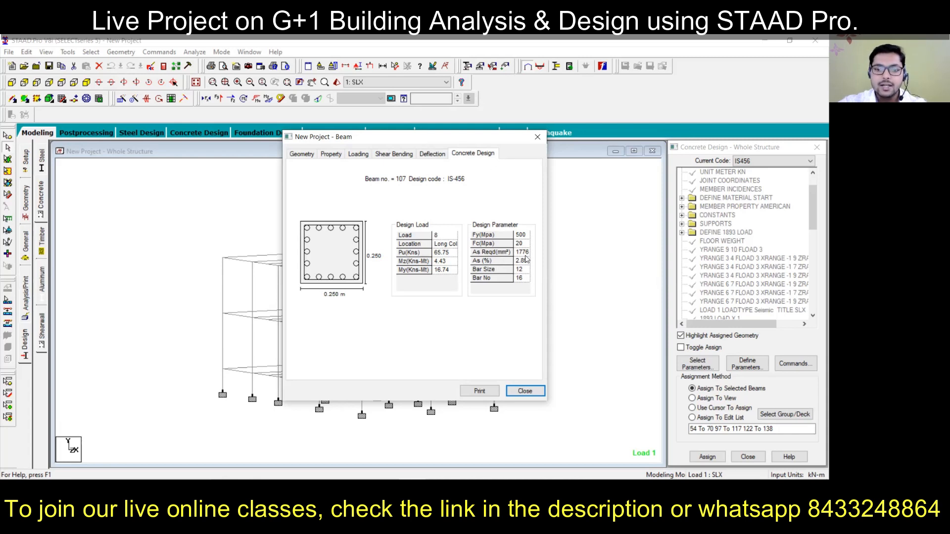
{"action": "left_click", "coordinate": [537, 136]}
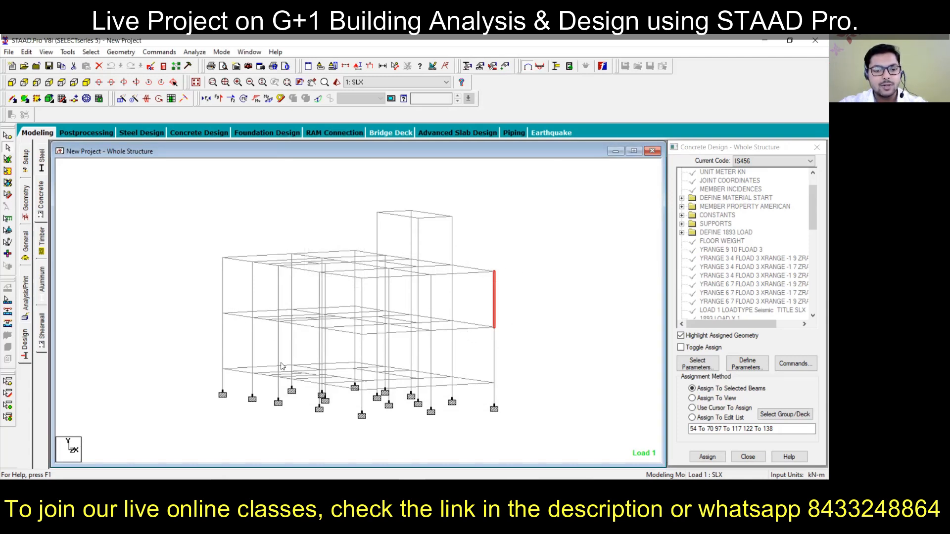
Examine the concrete design reinforcement details of plinth-level beam 2 and close its properties
{"action": "double_click", "coordinate": [465, 385]}
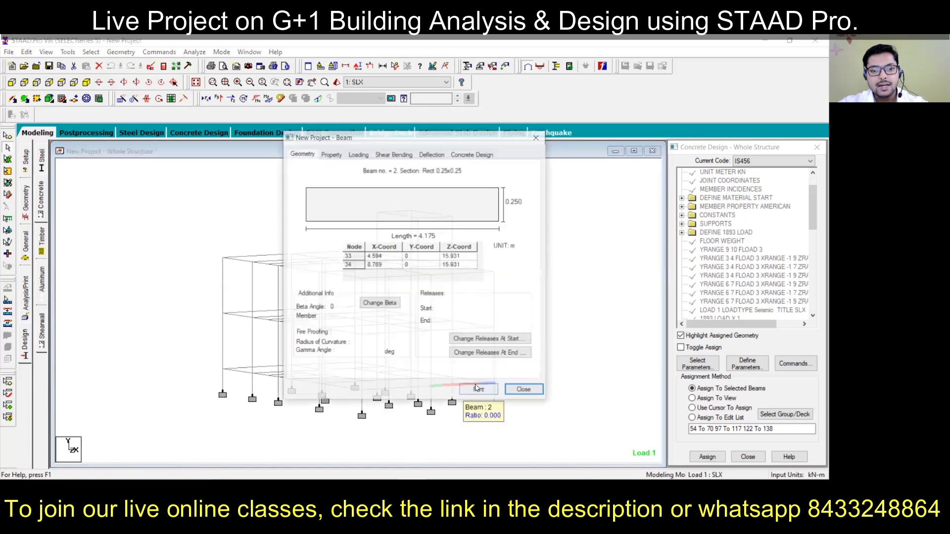
{"action": "left_click", "coordinate": [472, 155]}
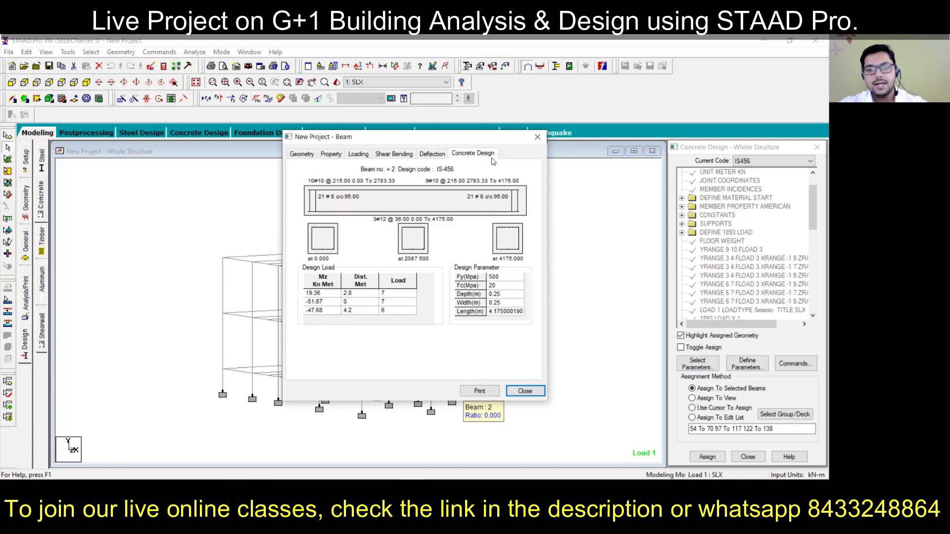
{"action": "left_click", "coordinate": [538, 137]}
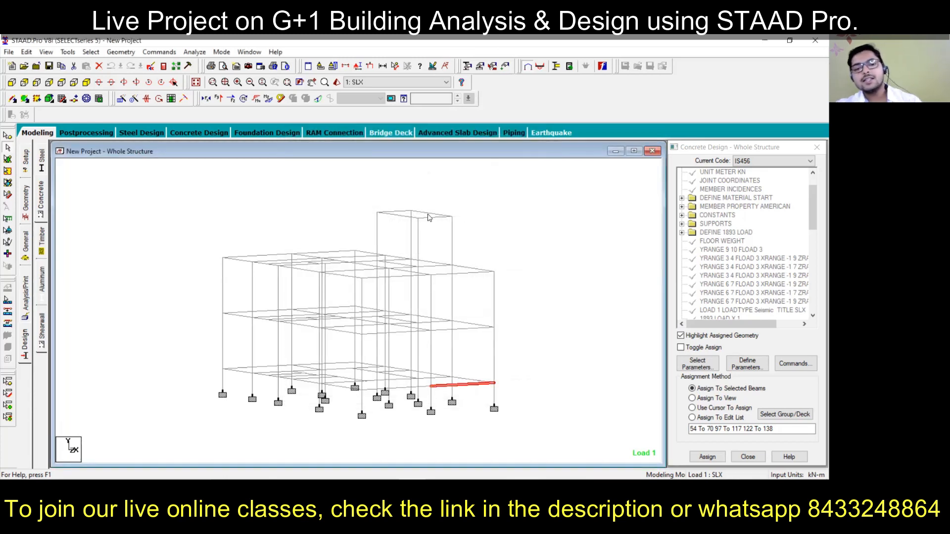